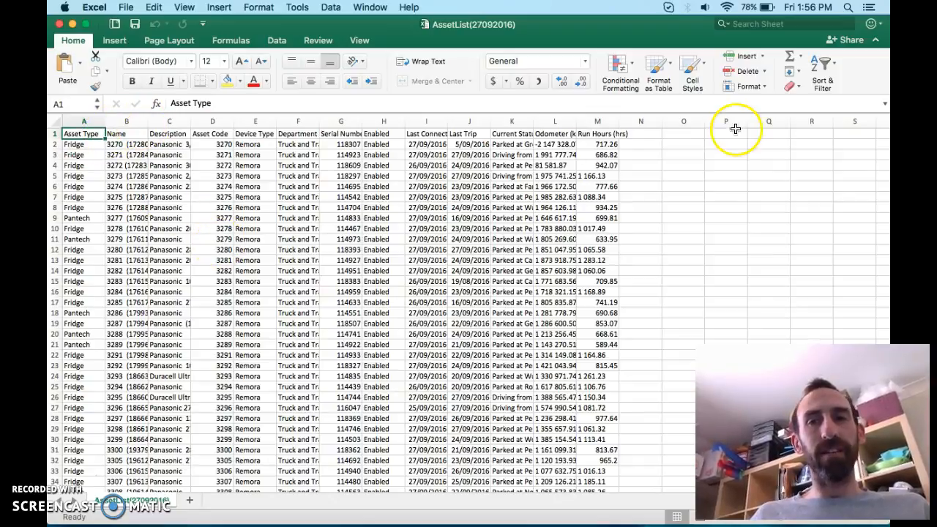
- Quit Excel and open AssetList(27092016).csv from the Spreadsheets folder in FileMaker Pro Advanced
left_click(94, 6)
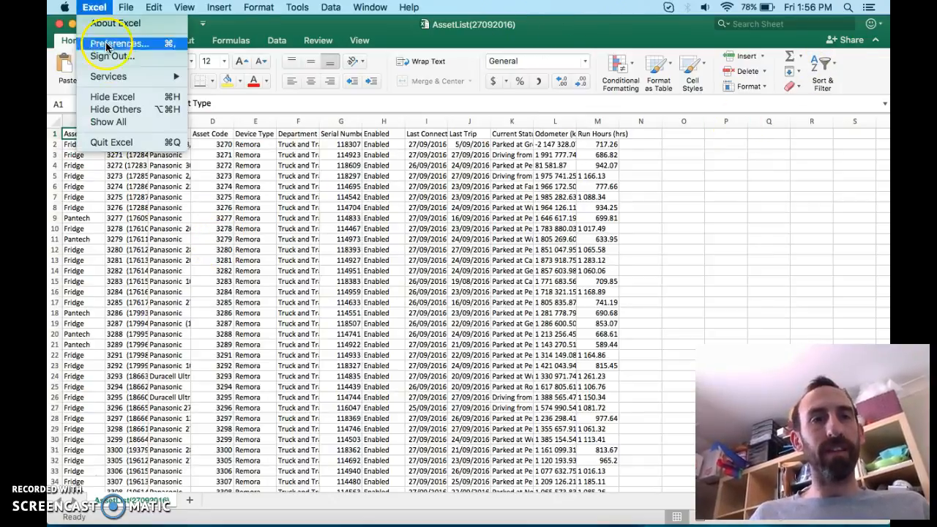
left_click(115, 142)
left_click(196, 125)
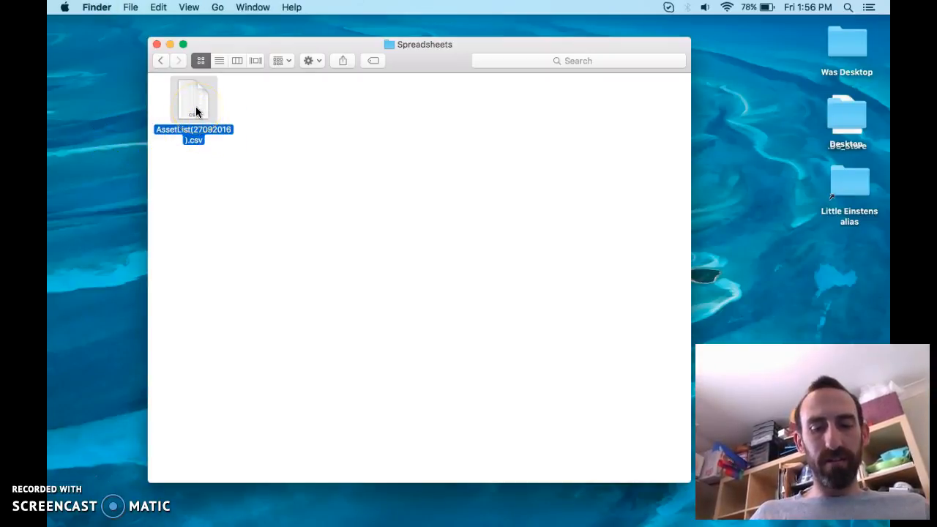
left_click_drag(195, 110, 656, 516)
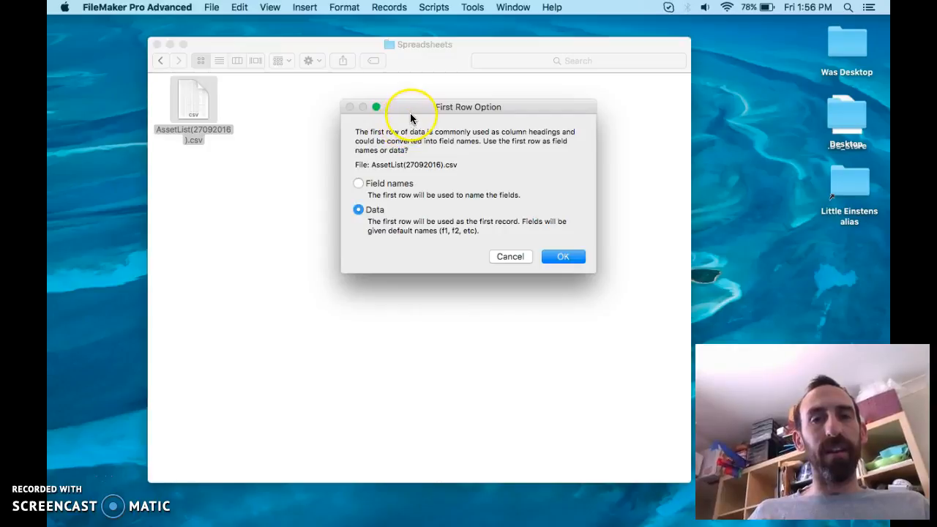
- Use the first row of the CSV file as field names for the conversion
left_click_drag(412, 115, 391, 129)
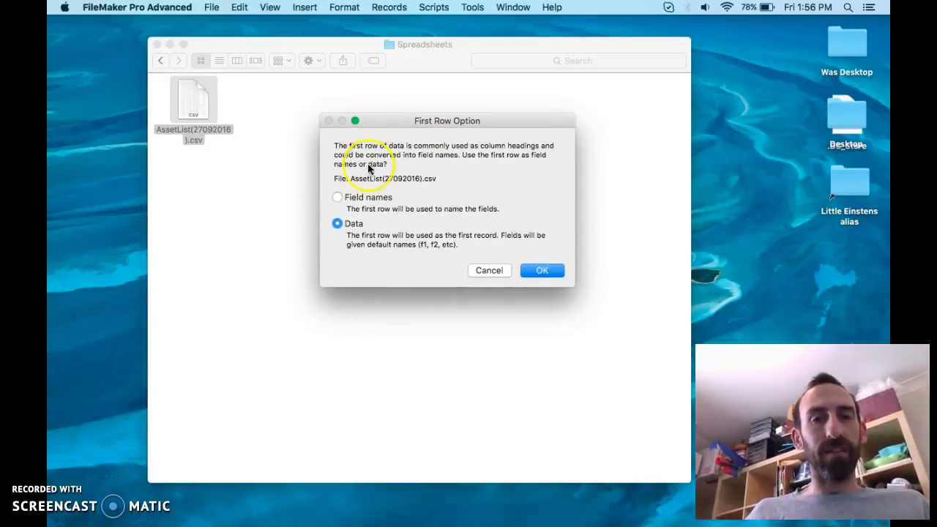
left_click(338, 196)
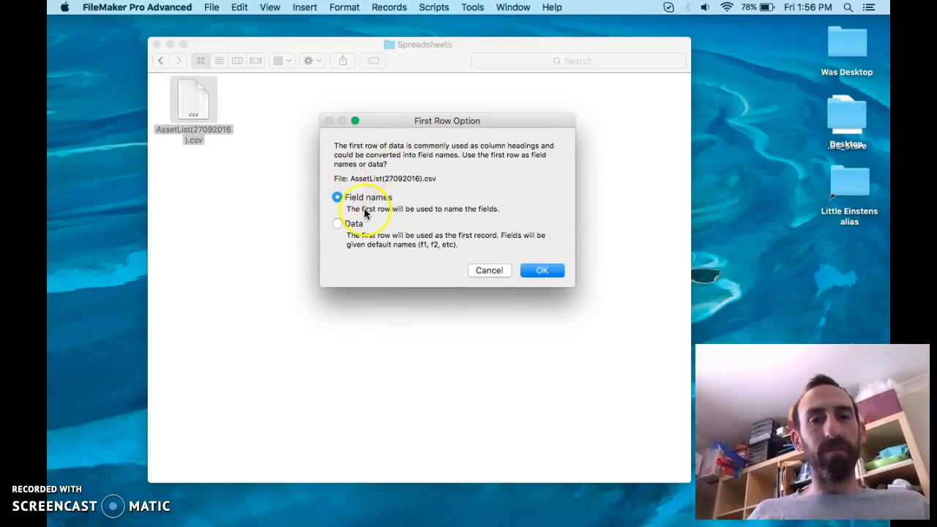
left_click(536, 270)
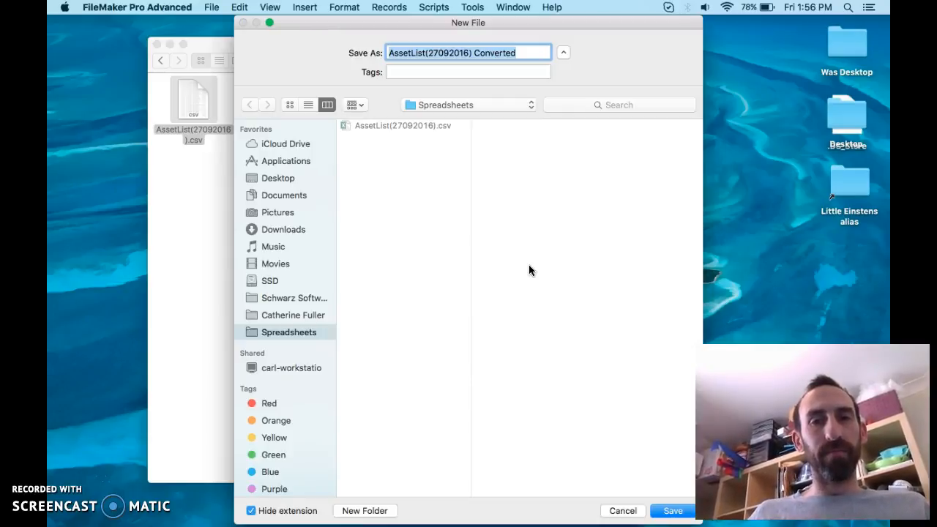
- Save the converted file as "AssetList Database" in the Spreadsheets folder
key("Right")
key("shift+Left")
key("shift+Left")
key("shift+Left")
key("shift+Left")
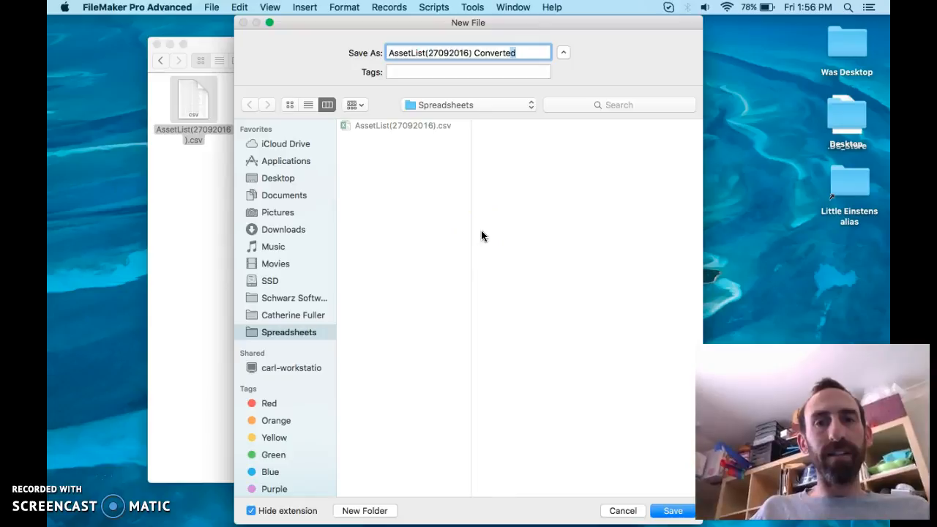
key("shift+Left")
key("shift+Left")
key("shift+Left")
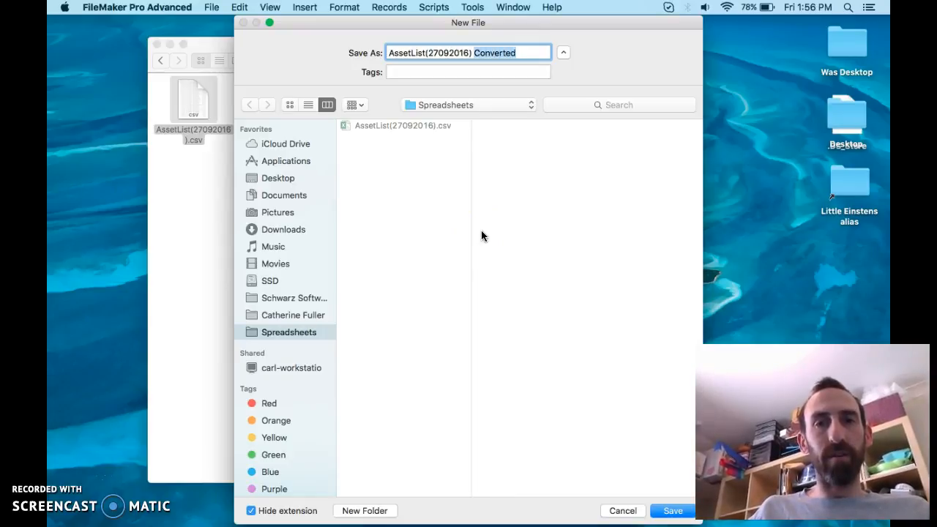
key("shift+Left")
key("shift+Left")
key("shift+Left")
key("shift+Left")
key("shift+Left")
key("shift+Left")
key("shift+Left")
key("shift+Left")
key("shift+Left")
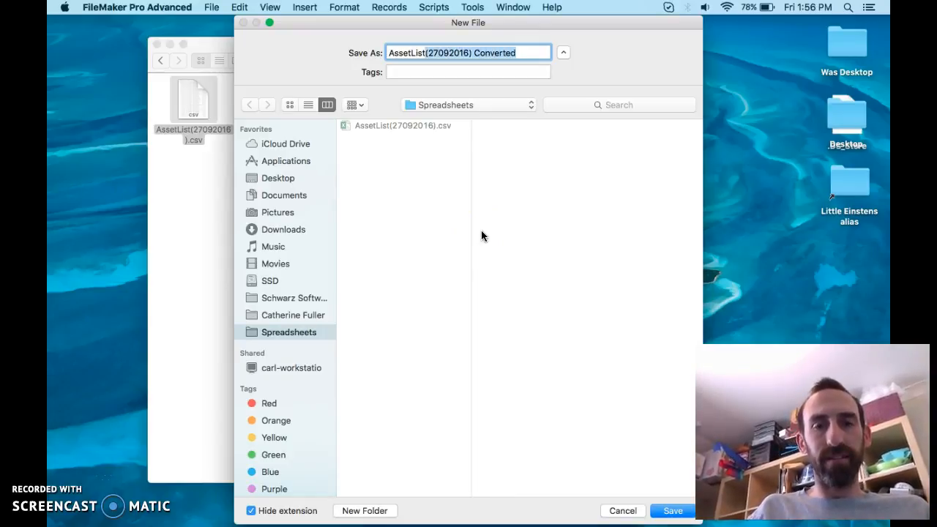
type("Database")
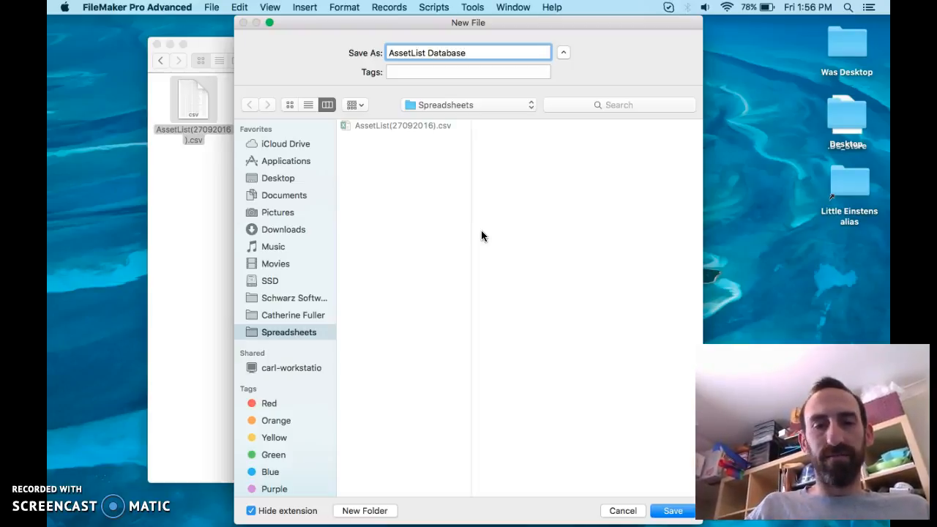
key("Return")
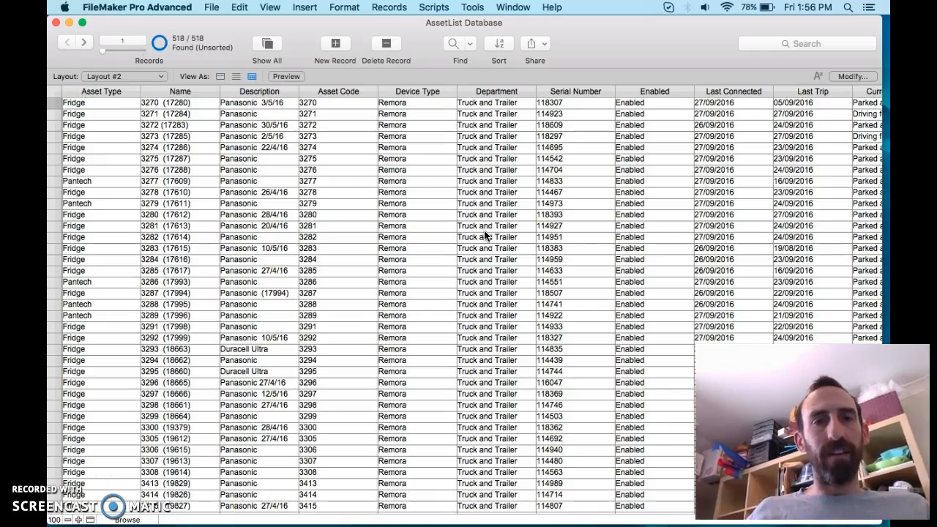
- Look over the imported columns, search the records for 3271, and show all records again
scroll(432, 226, "right", 10)
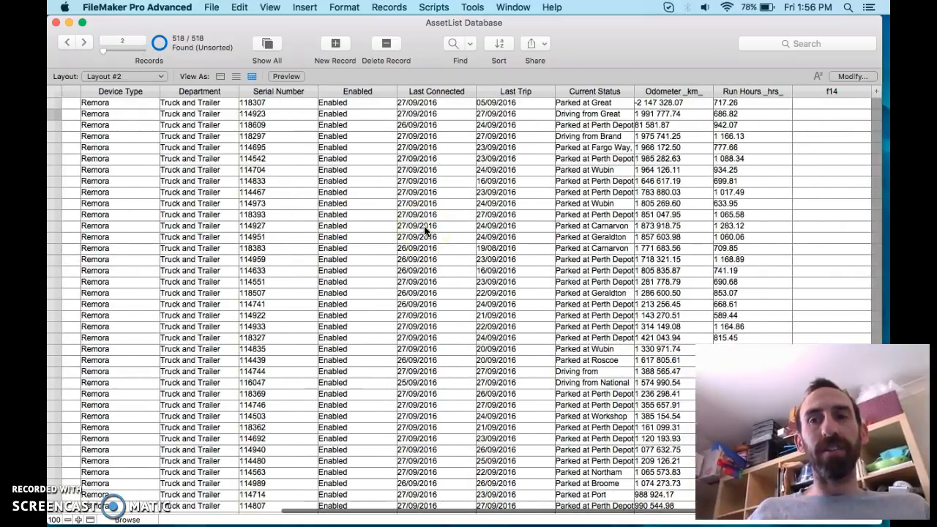
scroll(424, 226, "left", 10)
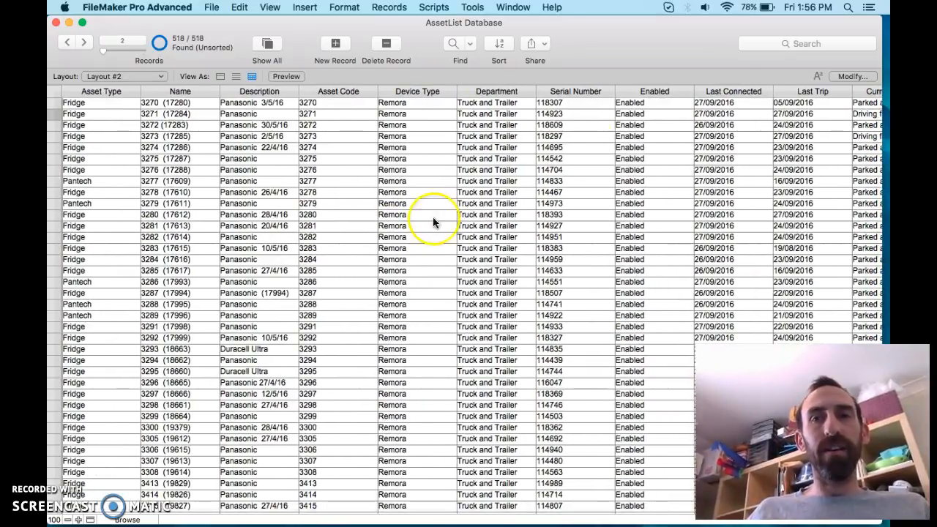
left_click(769, 43)
type("3271")
key("Return")
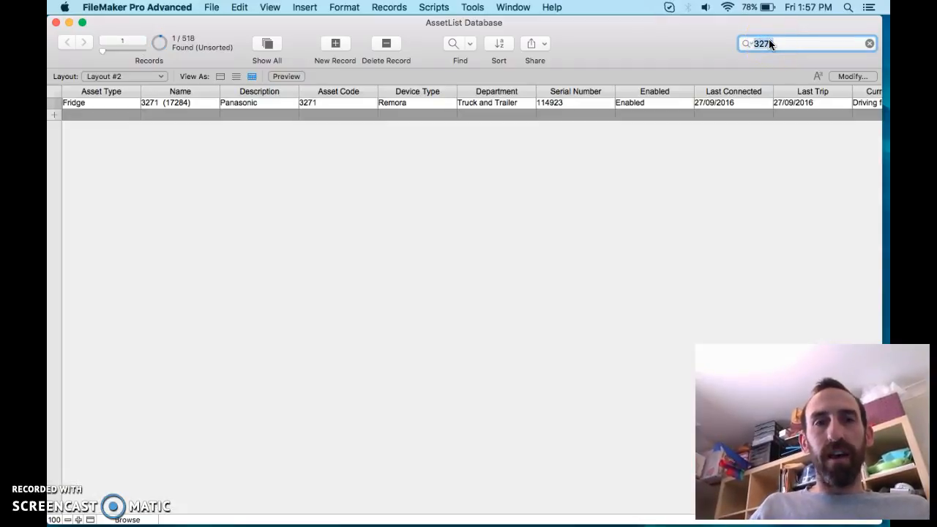
left_click(267, 45)
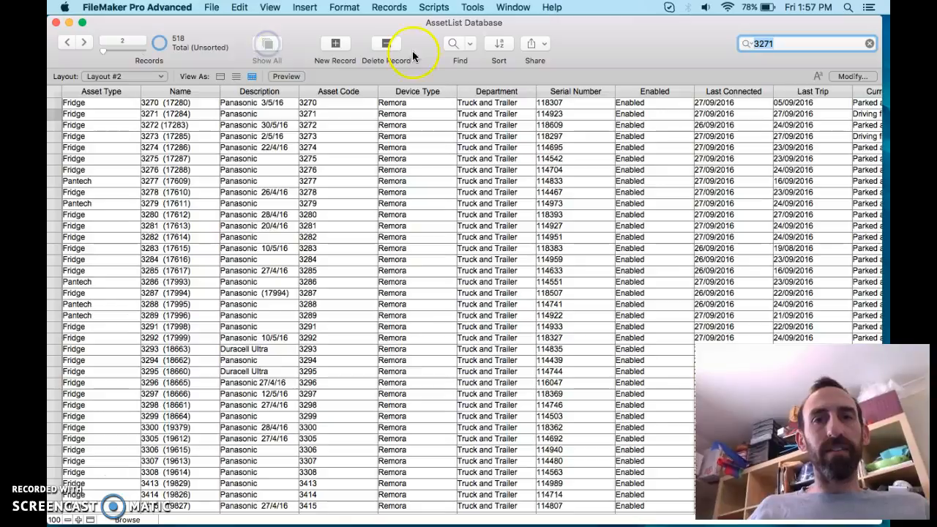
left_click(313, 8)
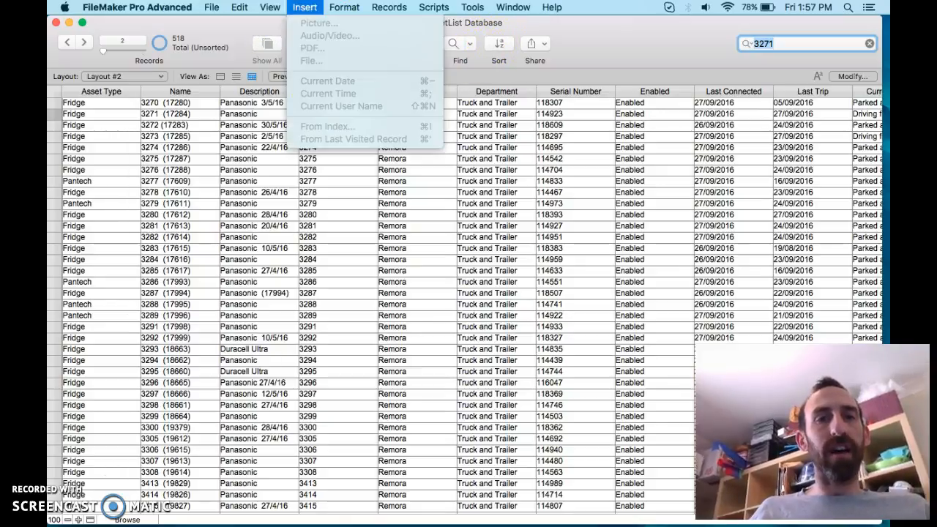
left_click(305, 17)
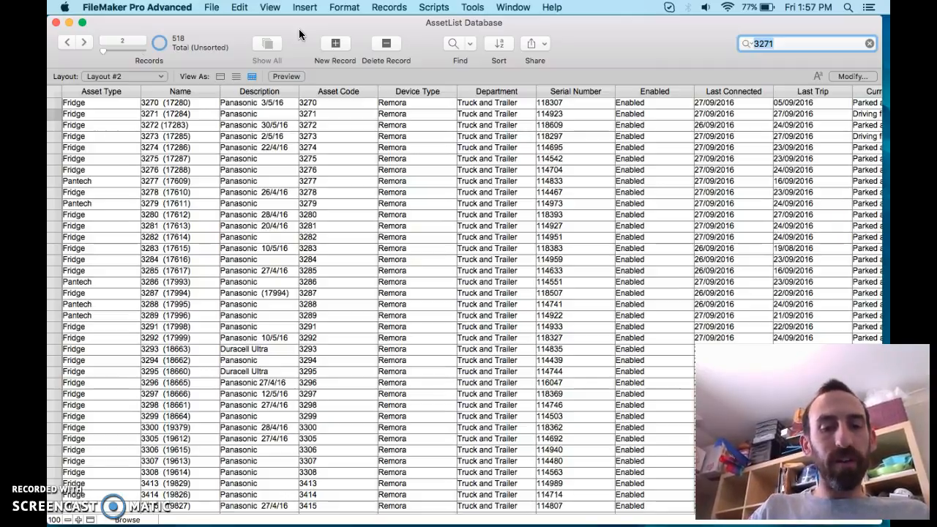
- Add a number field named Asset ID to the AssetList Database table and move it to the start of the field order
key("shift+super+d")
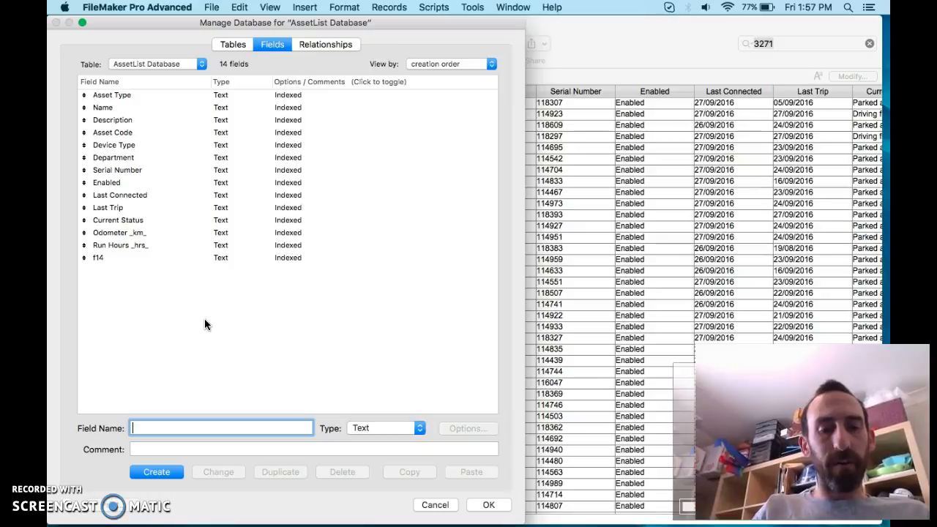
type("Asset")
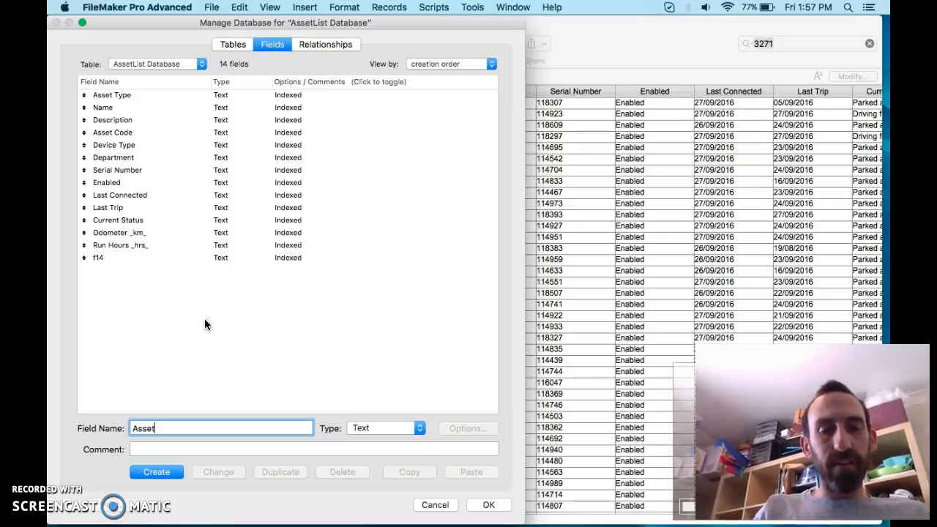
type(" ID")
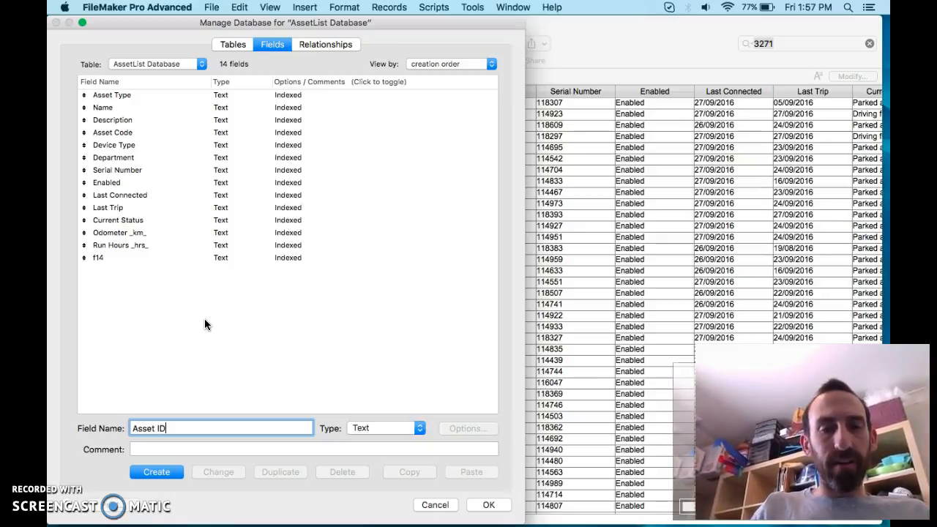
key("super+n")
key("Return")
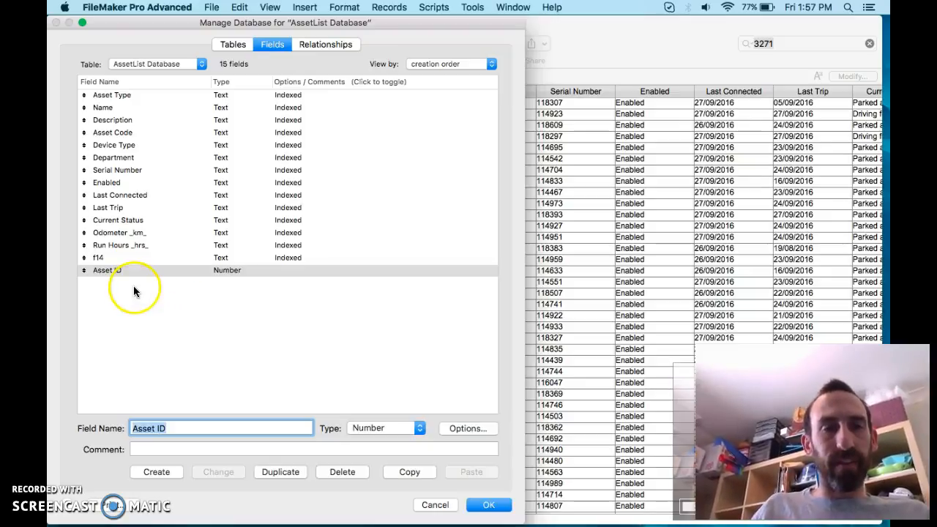
left_click_drag(84, 270, 85, 95)
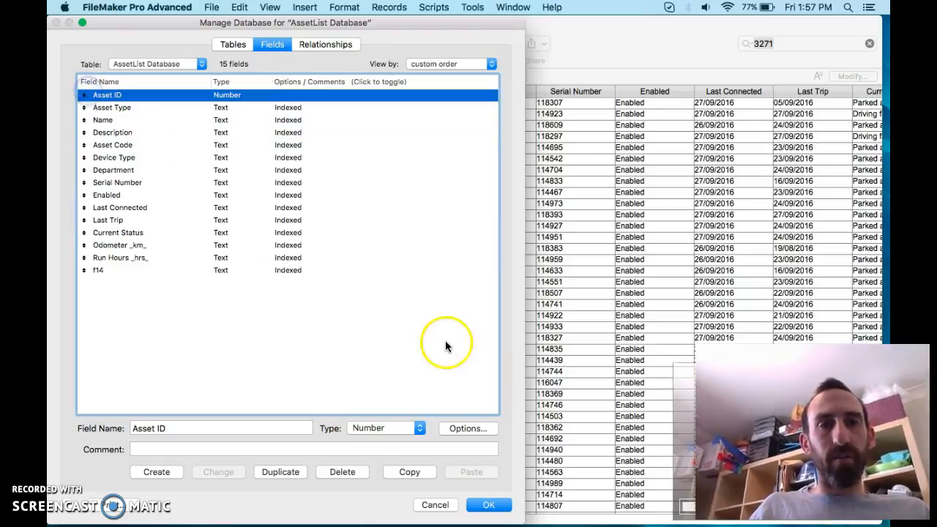
- Set the Asset ID field to auto-enter a serial number on creation
left_click(453, 430)
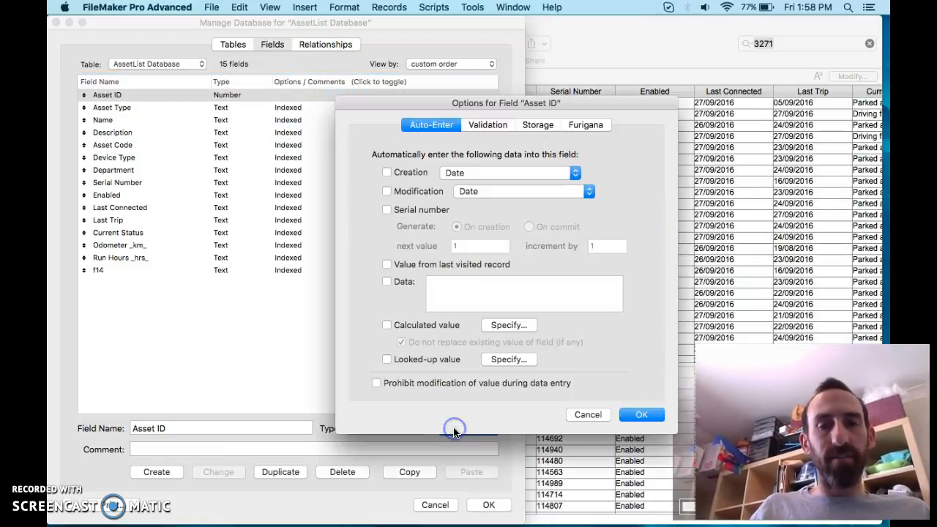
left_click(394, 210)
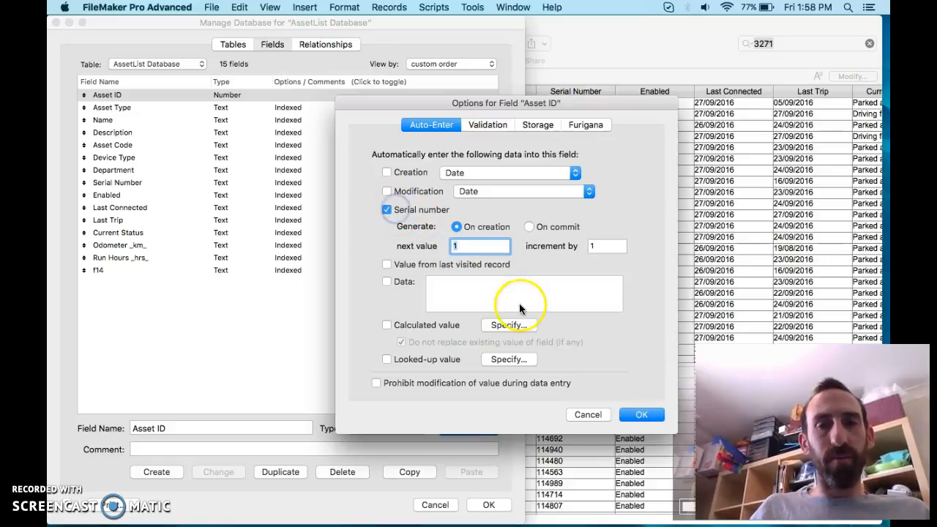
left_click(642, 415)
- Rename the AssetList Database table to Assets
left_click(231, 48)
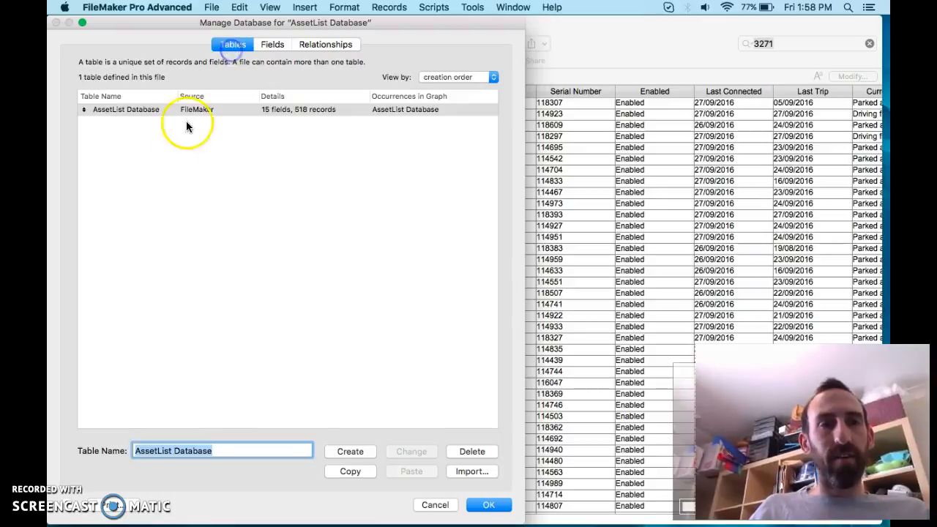
left_click(190, 452)
double_click(189, 452)
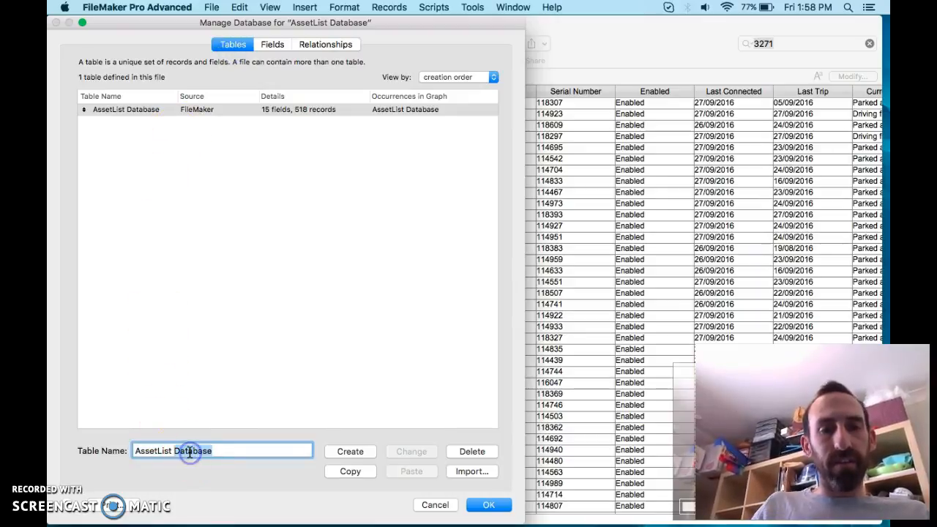
key("BackSpace")
key("BackSpace")
key("BackSpace")
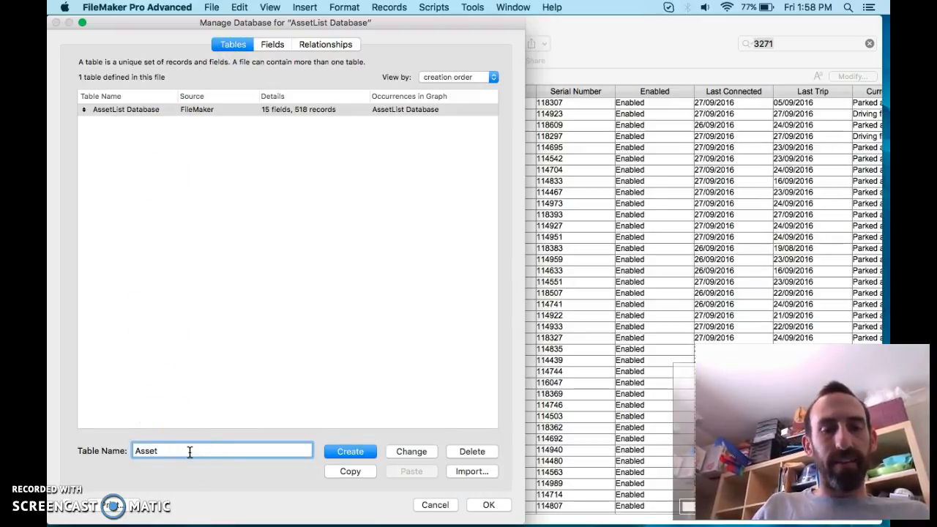
left_click(402, 451)
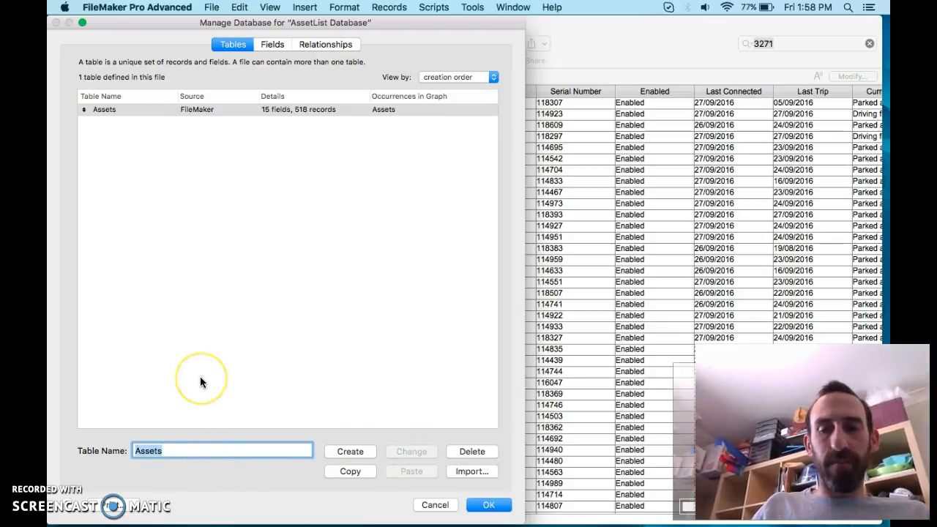
- Create a new table named Files and open its field definitions
type("Files")
key("Return")
left_click(260, 124)
double_click(260, 123)
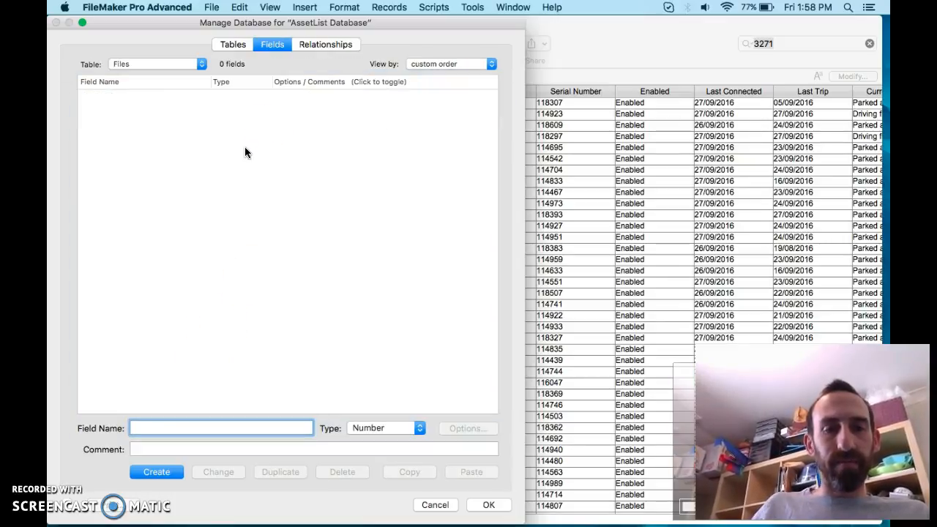
- Add a number field named File ID to the Files table with an auto-entered serial number
type("File ID")
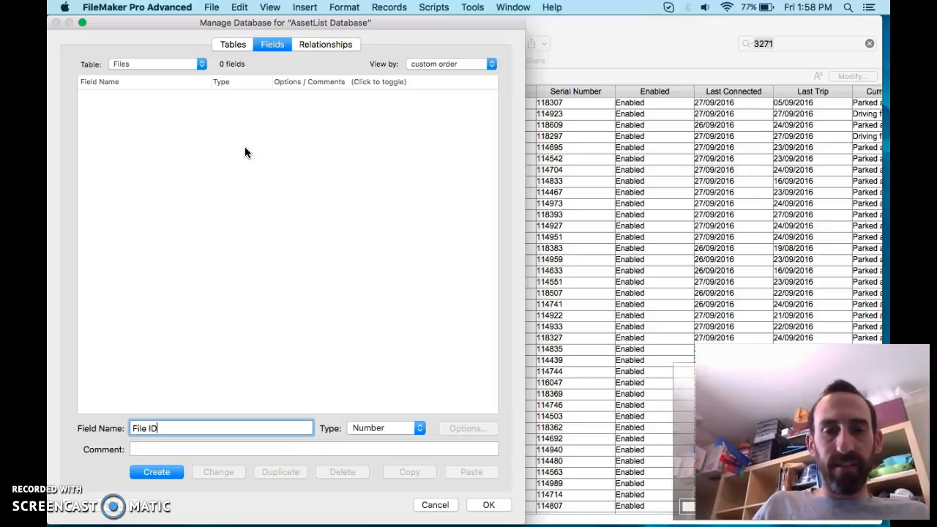
key("Return")
left_click(461, 429)
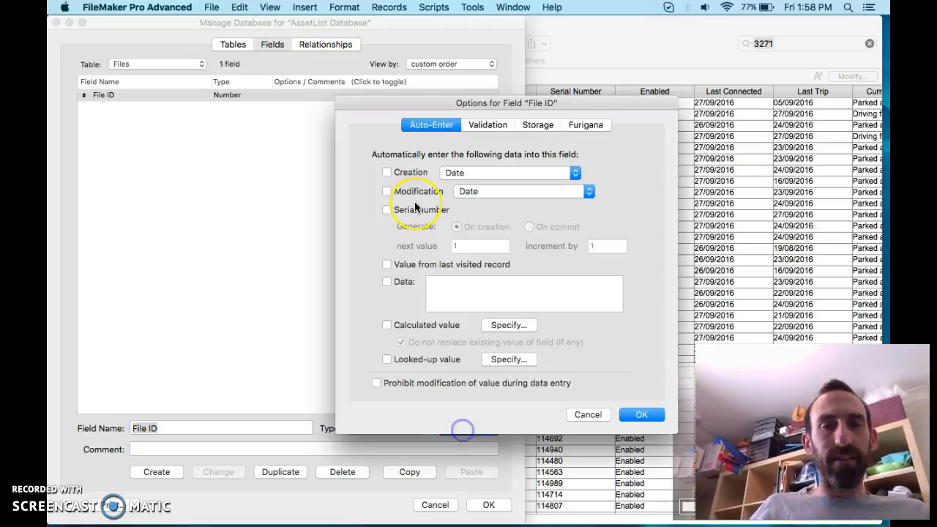
left_click(387, 210)
left_click(628, 414)
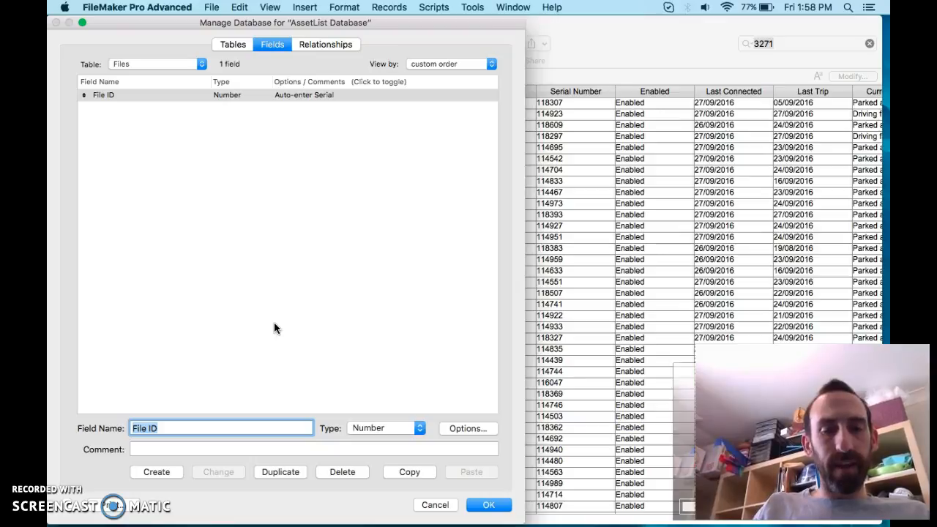
- Add a number field named Asset ID to the Files table
type("Asst")
key("BackSpace")
type("et ID")
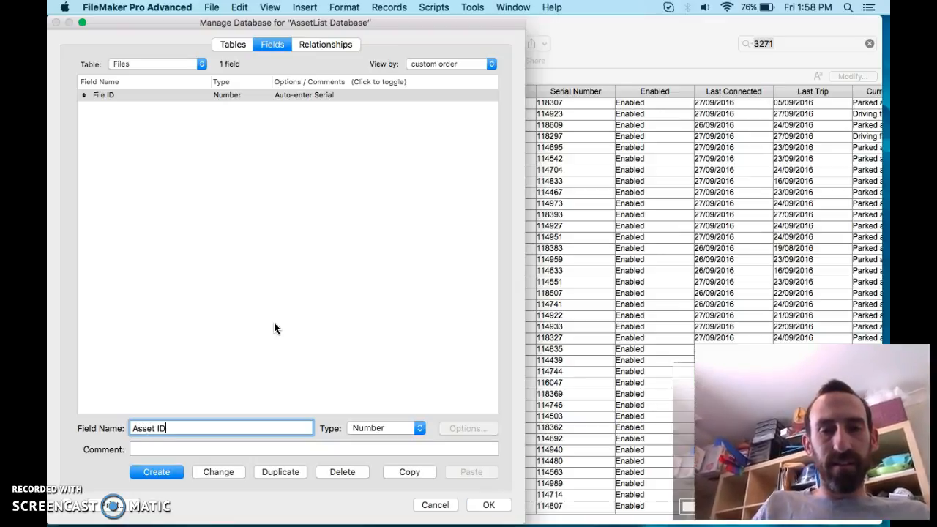
key("Return")
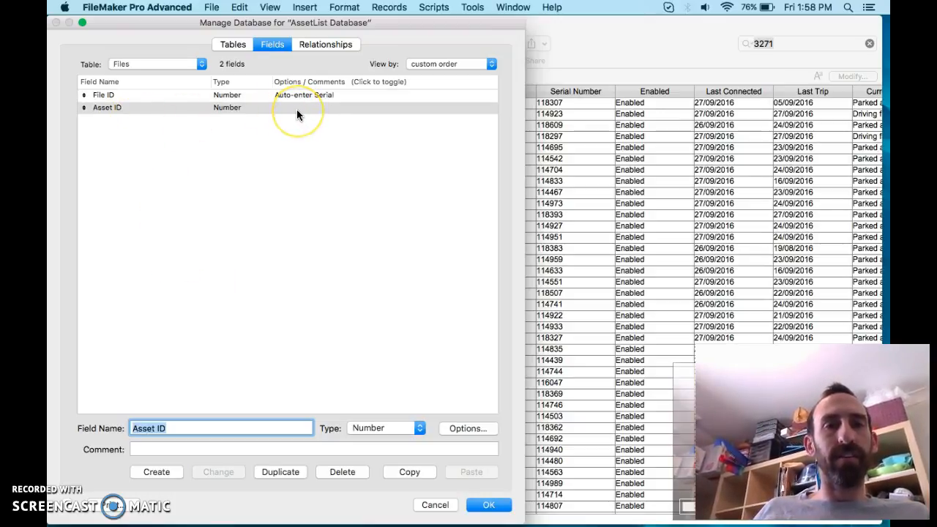
- Add a container field named File to the Files table
type("P")
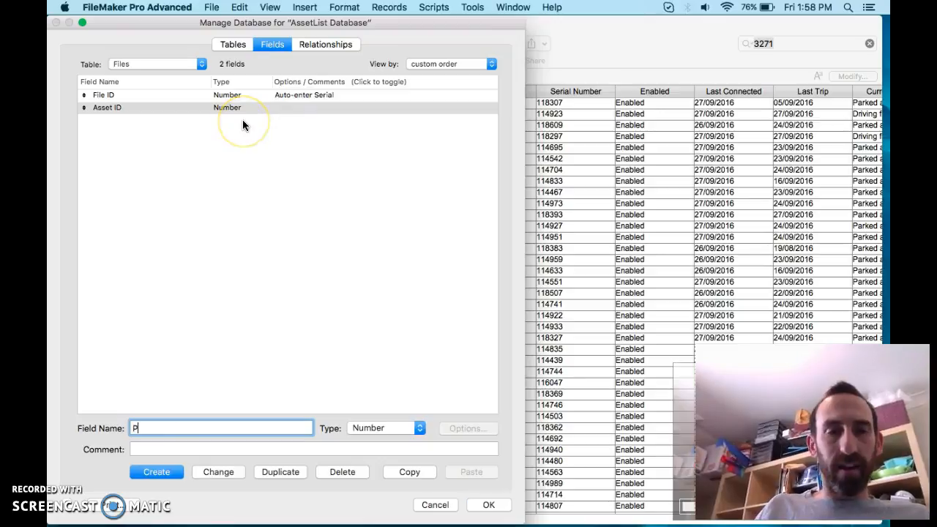
left_click(242, 121)
type("F")
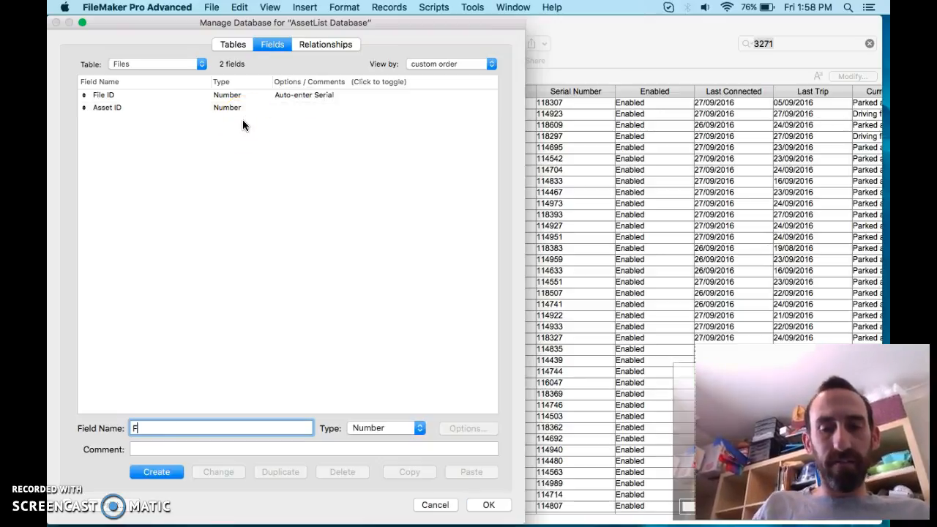
type("ile")
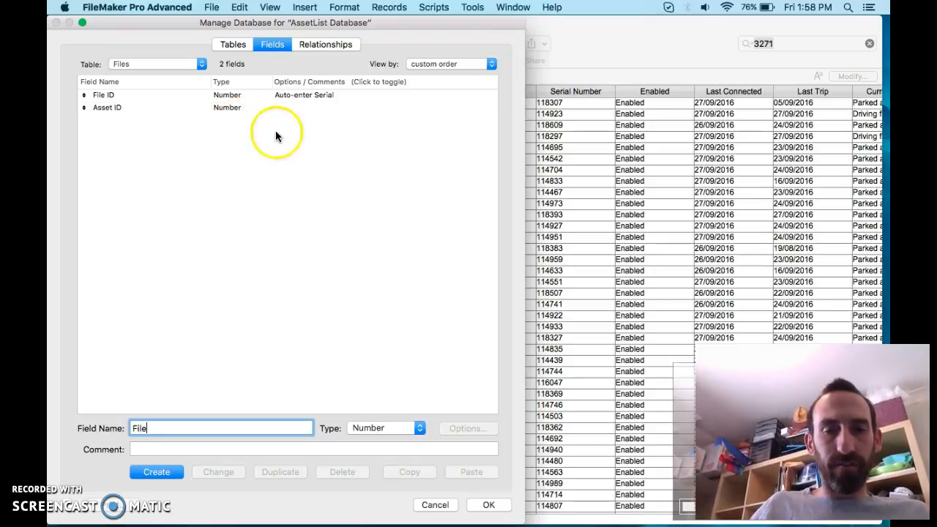
left_click(377, 427)
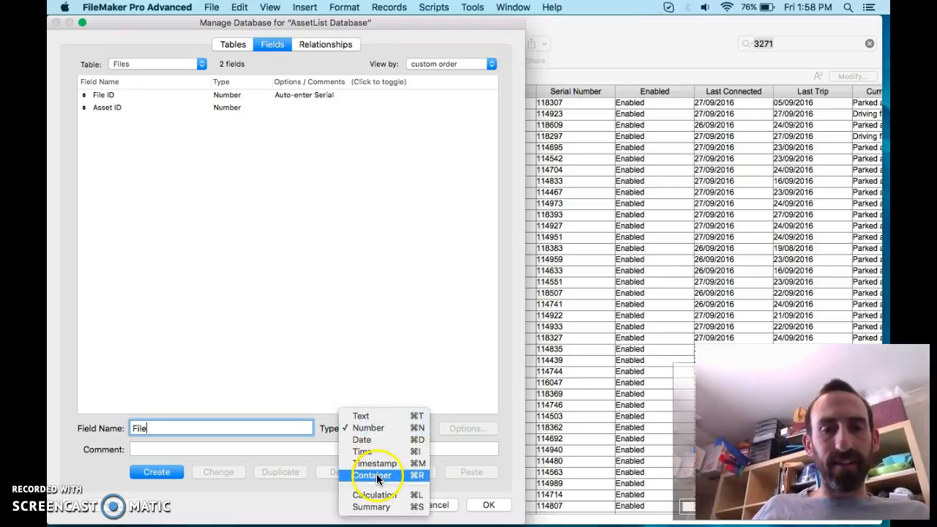
left_click(376, 474)
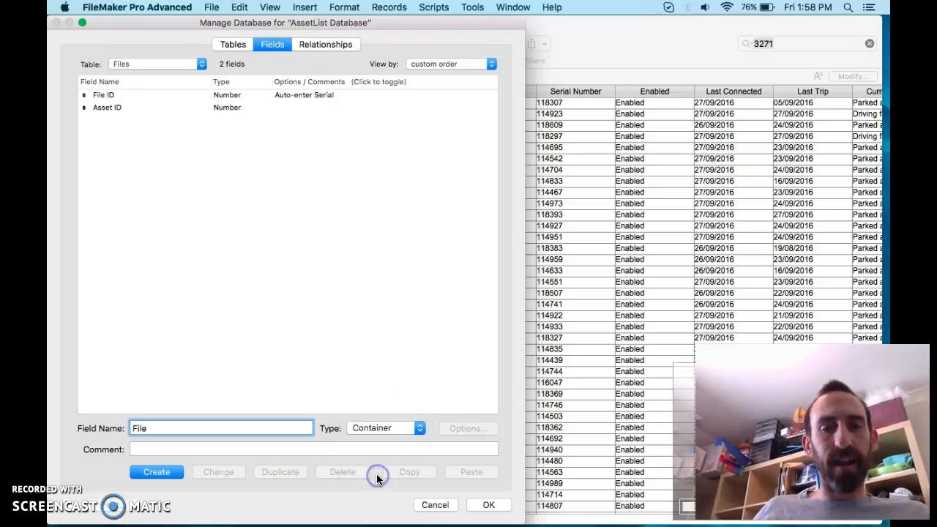
left_click(148, 472)
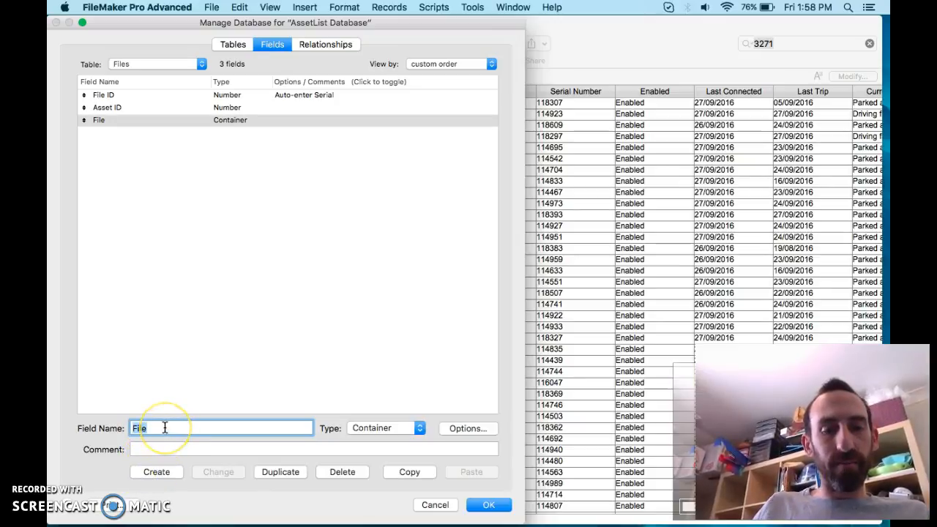
- Add a date field named Date Entered to the Files table with an auto-entered creation date
type("Date")
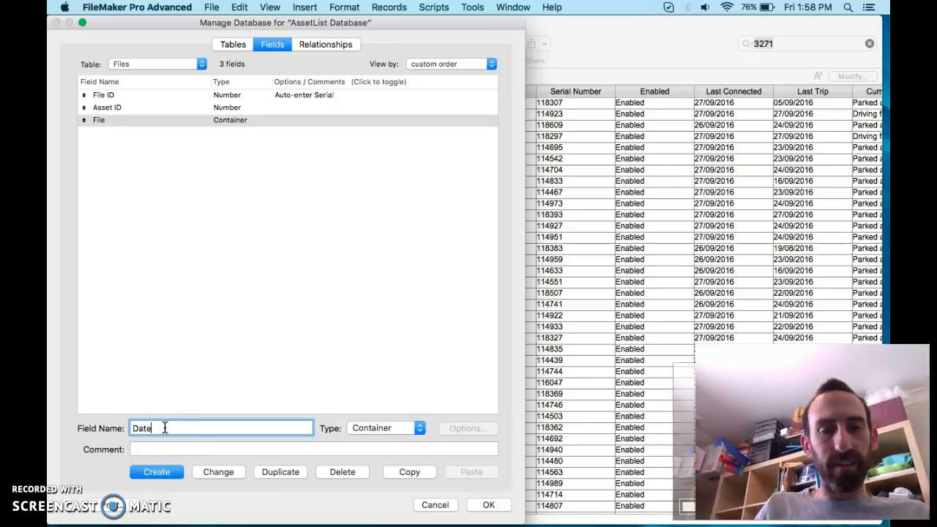
type(" Entered")
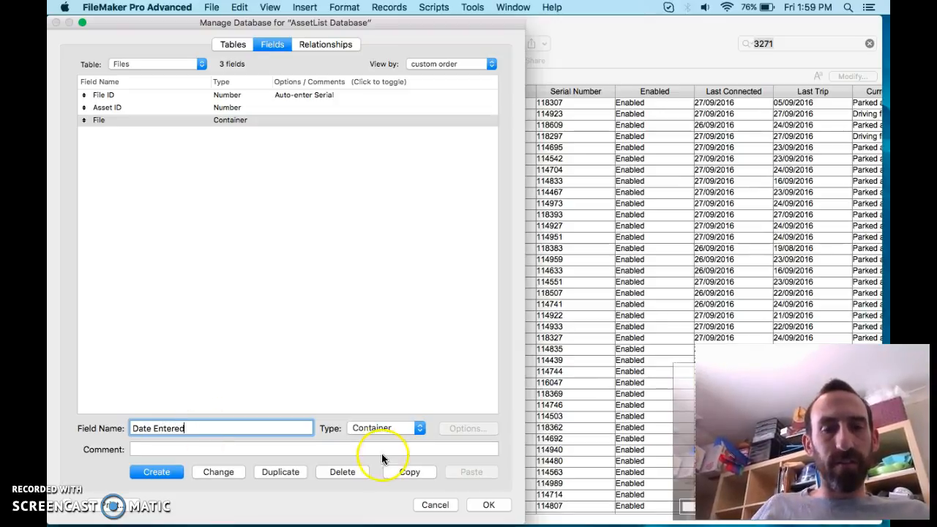
left_click(399, 427)
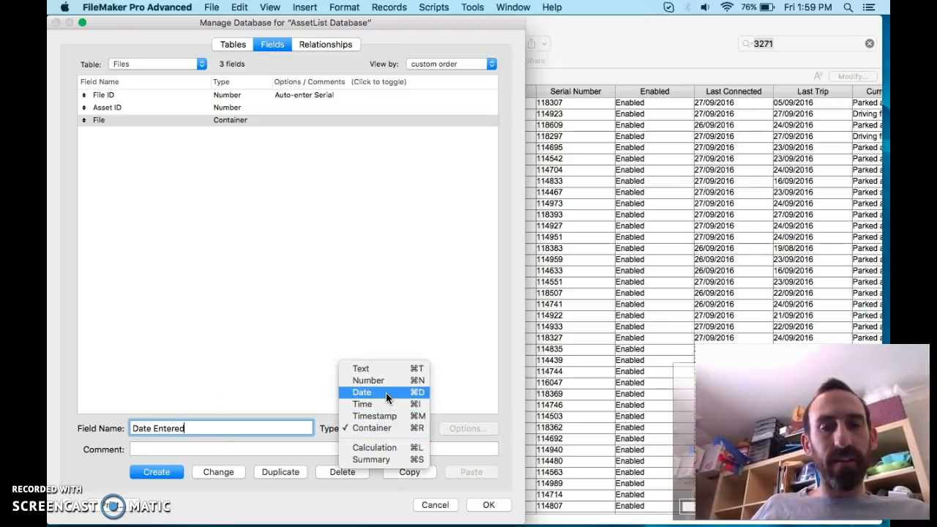
left_click(386, 397)
left_click(156, 471)
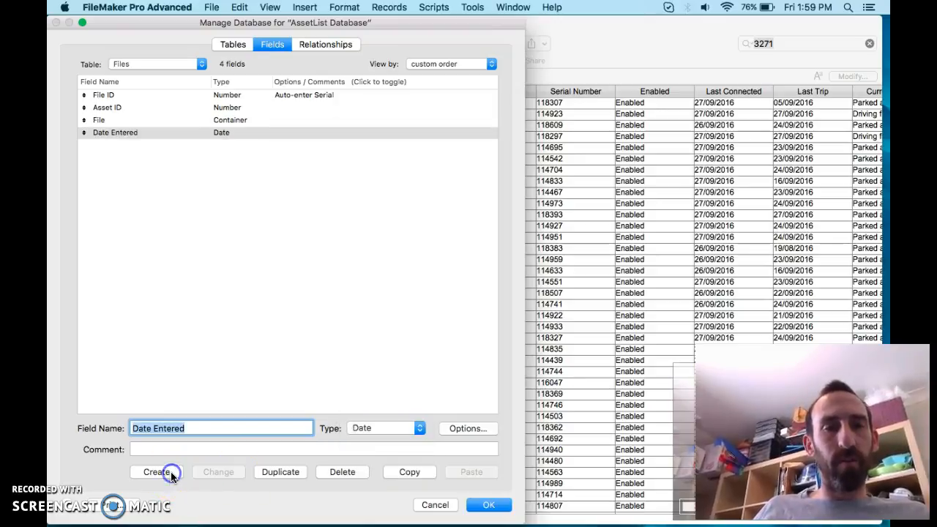
left_click(460, 429)
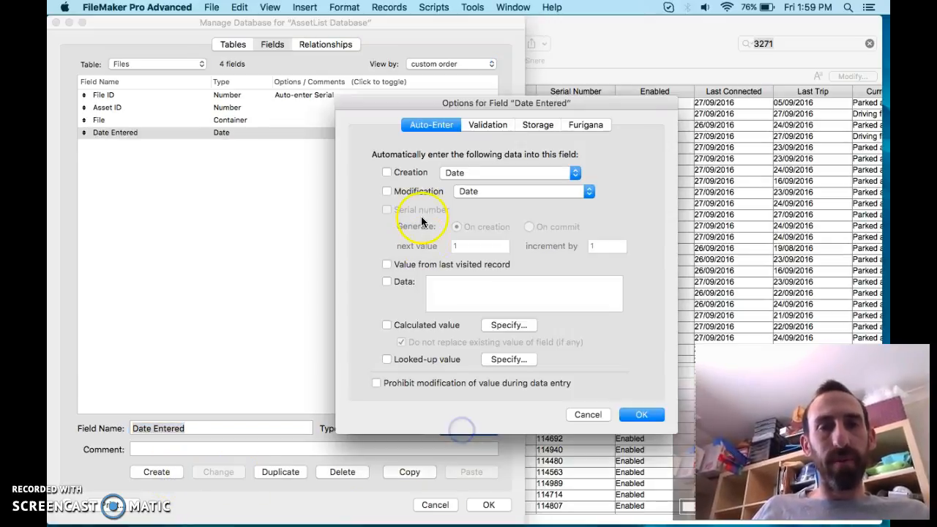
left_click(387, 173)
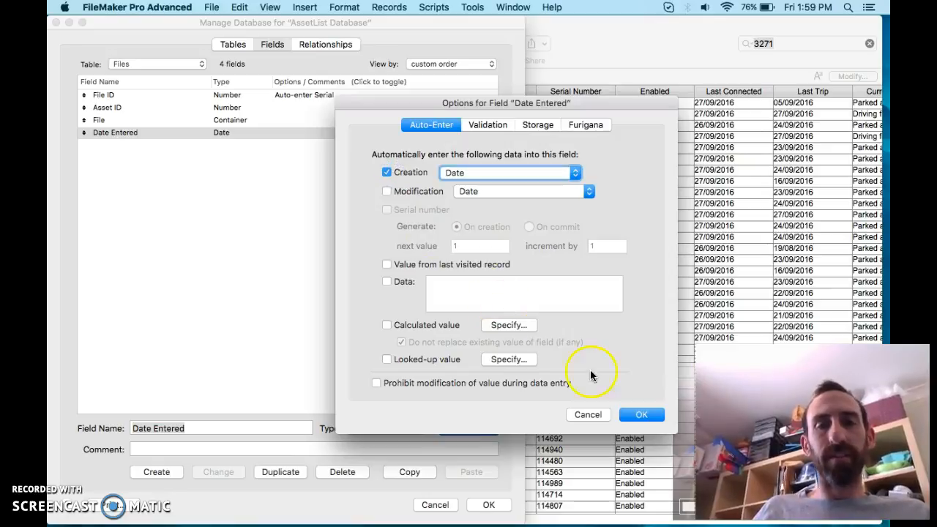
left_click(637, 415)
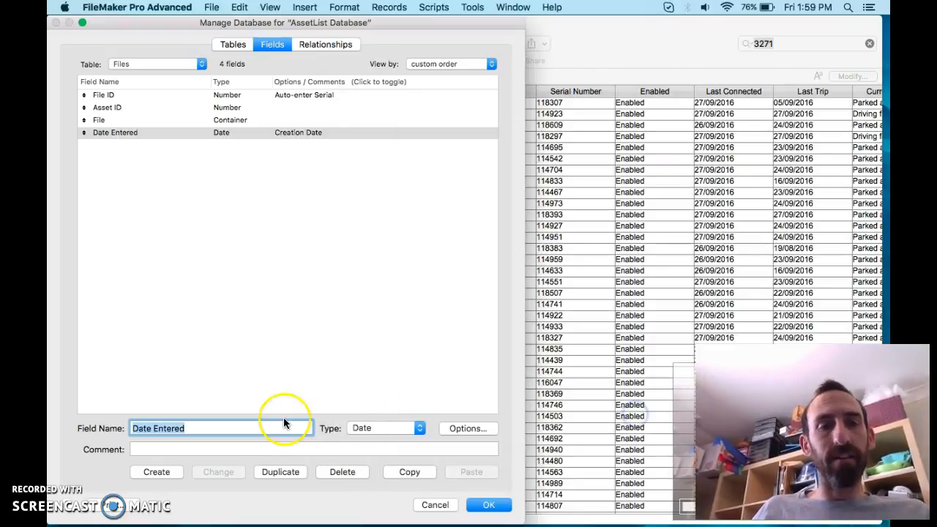
- Relate Assets to Files by Asset ID, allowing creation of Files records via the relationship, and save the database changes
left_click(322, 47)
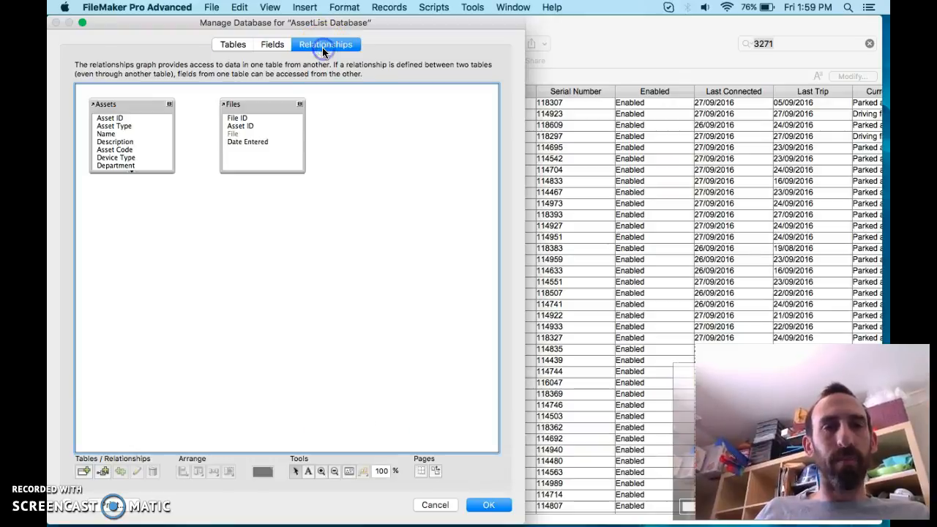
left_click(153, 121)
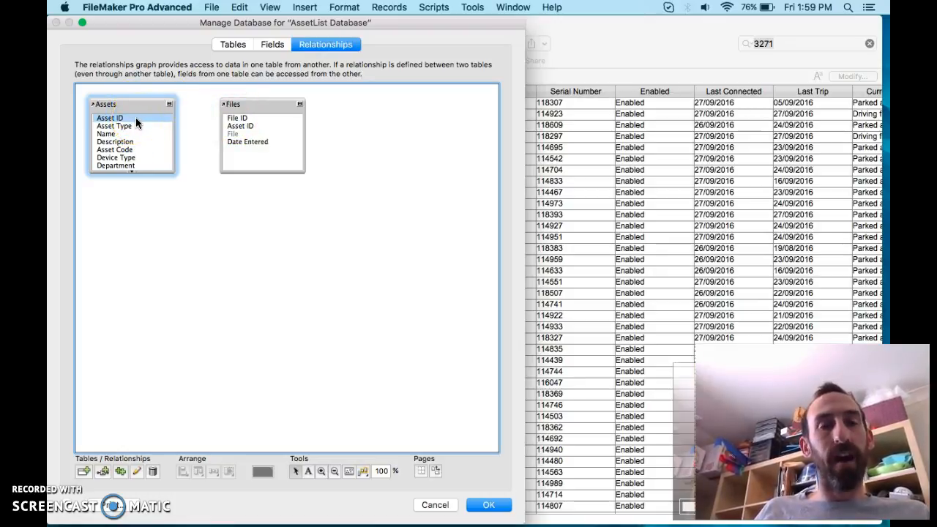
left_click_drag(136, 120, 223, 127)
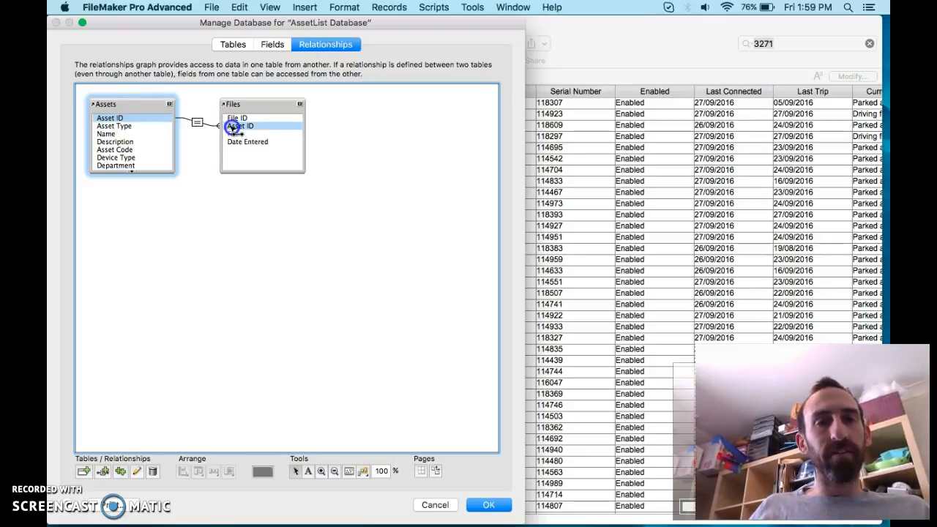
double_click(198, 115)
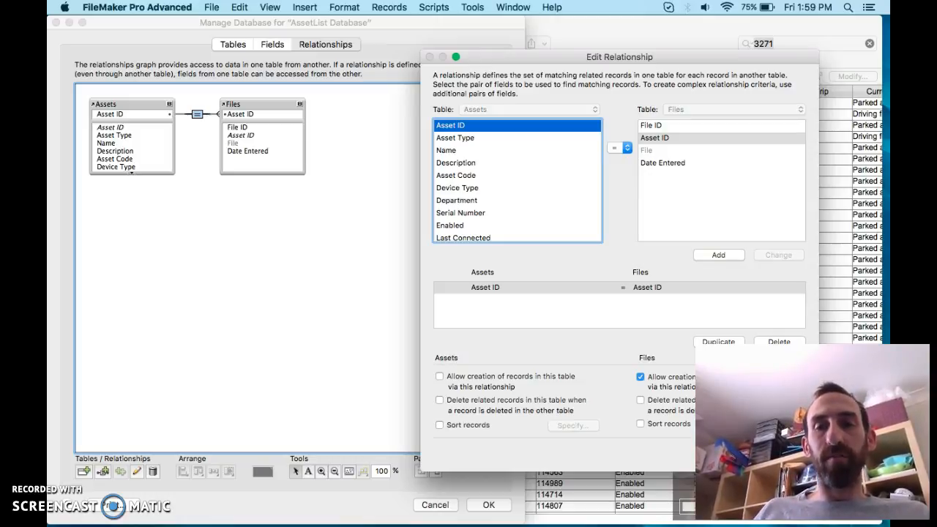
left_click(779, 453)
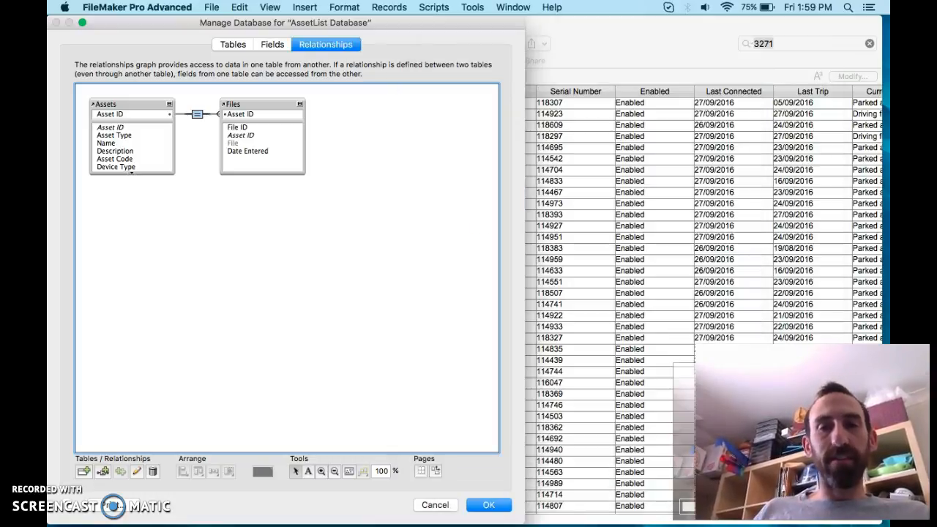
left_click(487, 505)
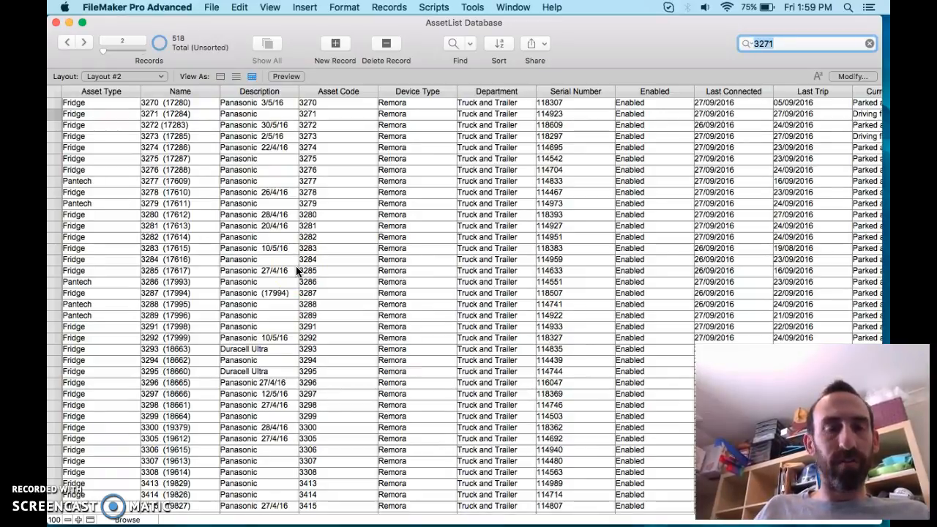
- Enlarge the body of Layout #2 to a layout height of about 6.6 cm and place the labelled Asset ID field below the existing fields
key("super+l")
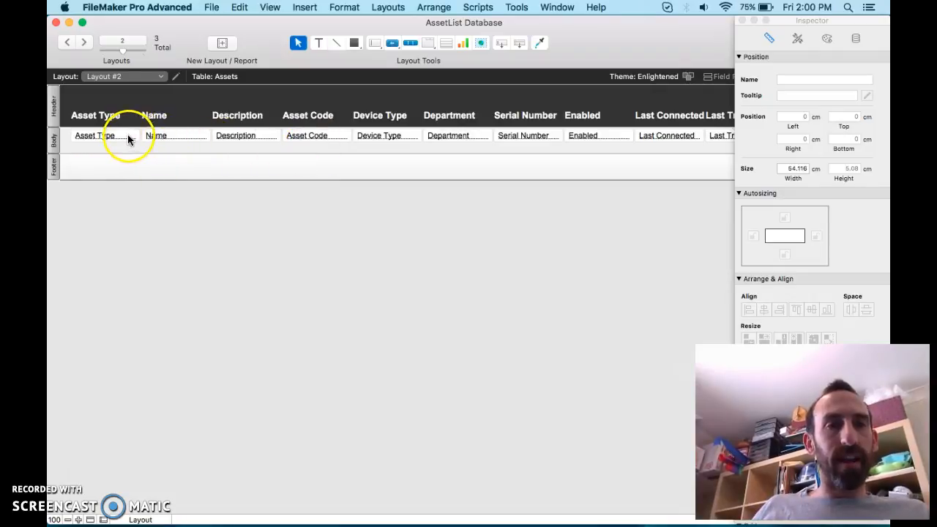
left_click_drag(125, 153, 121, 181)
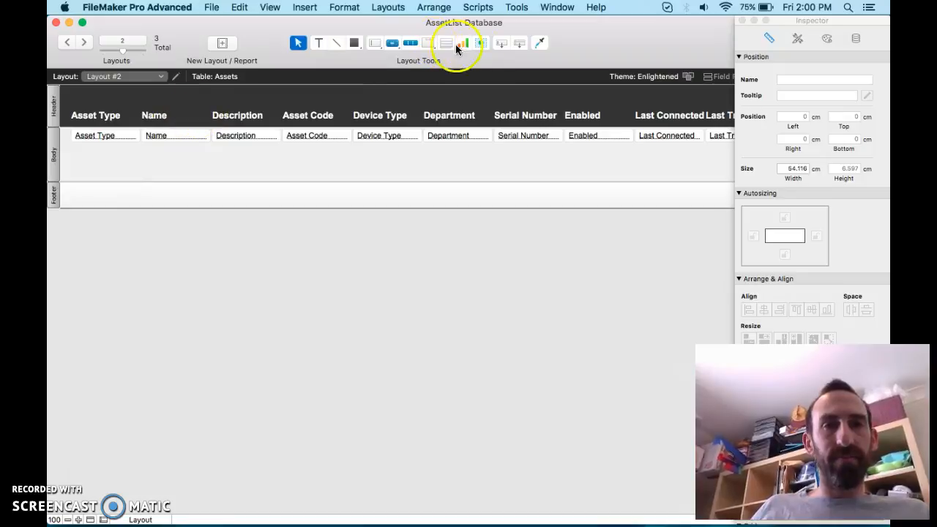
left_click_drag(502, 42, 189, 155)
double_click(476, 71)
key("super+b")
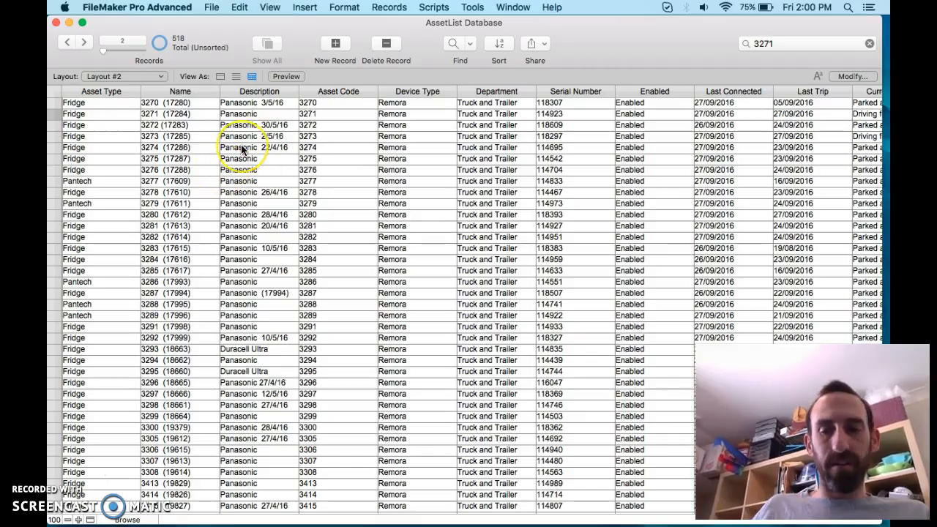
key("super+l")
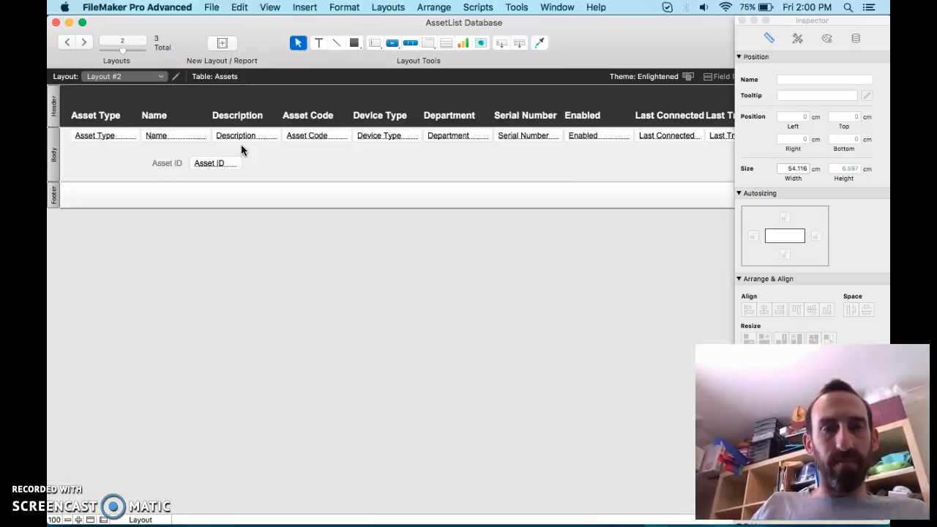
key("super+b")
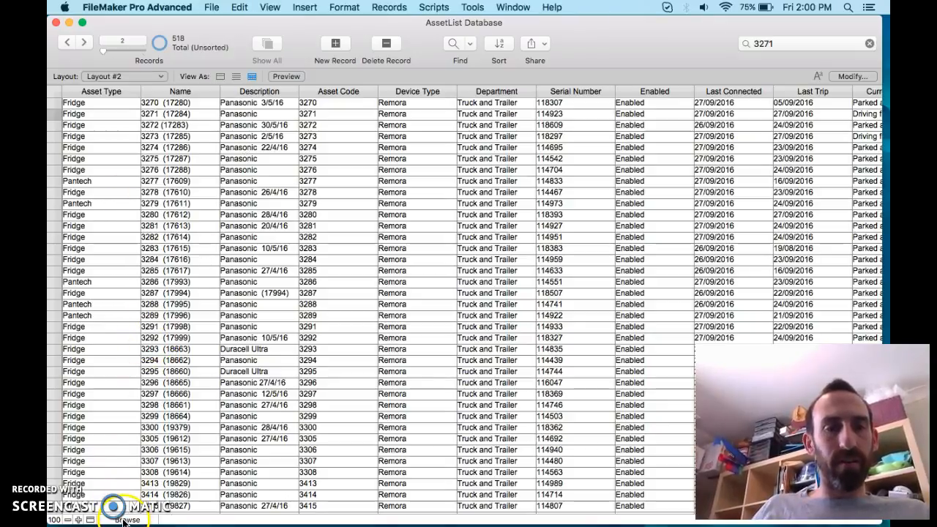
left_click(124, 521)
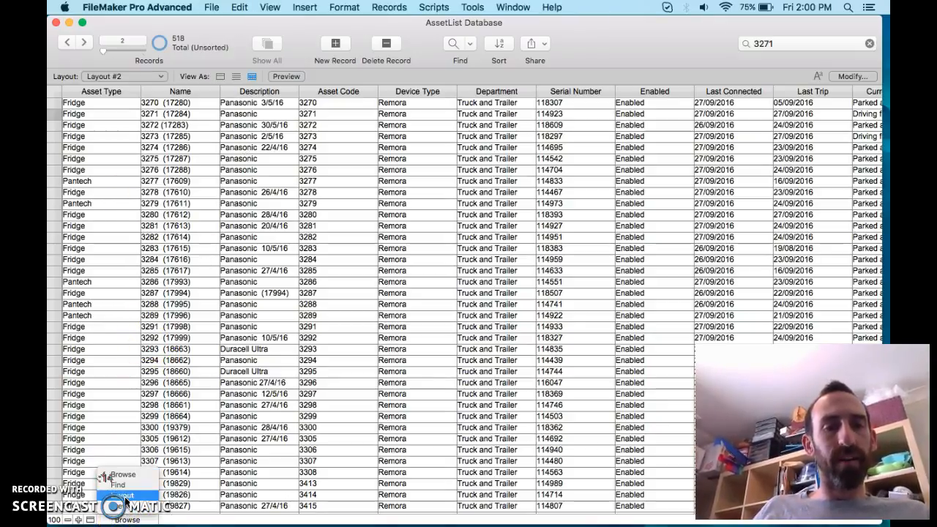
left_click(126, 501)
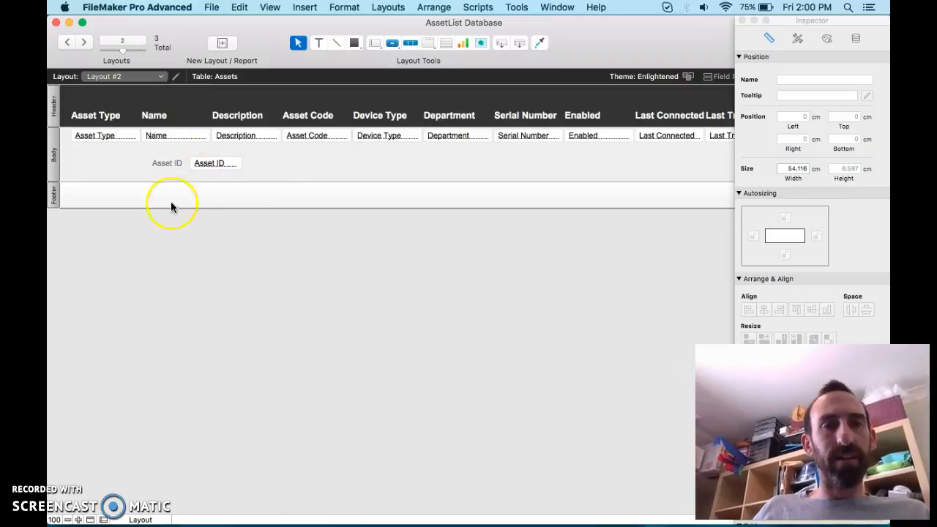
left_click(130, 521)
left_click(150, 474)
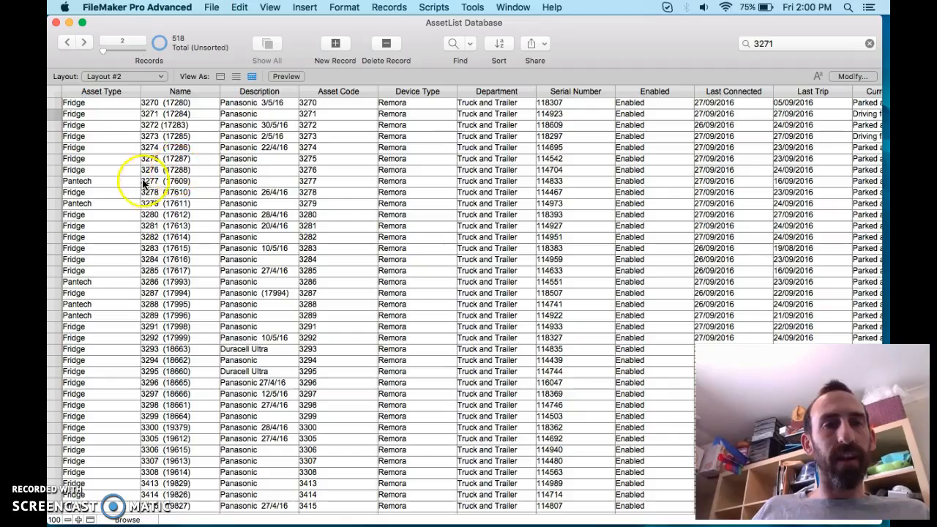
- In form view, replace the Asset ID contents of all records with serial numbers starting at 1, incrementing by 1 and updating the entry options
left_click(220, 76)
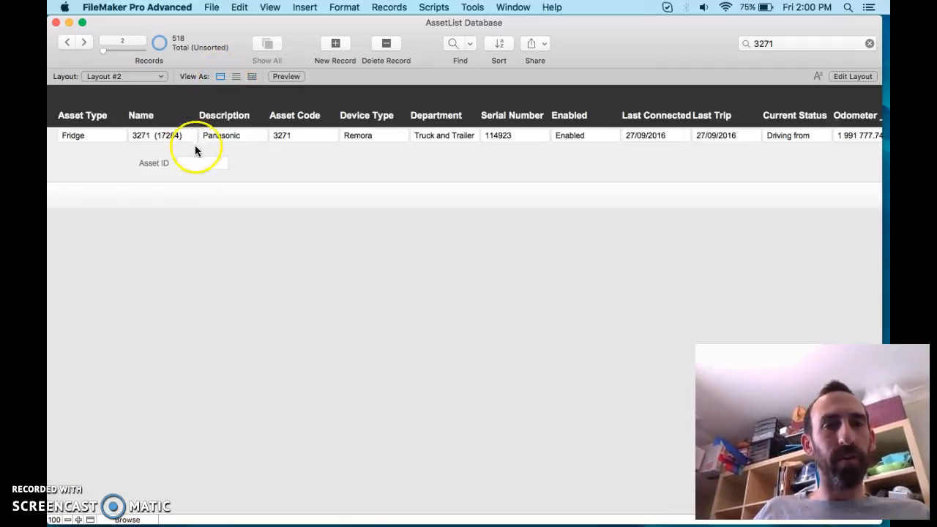
left_click(199, 164)
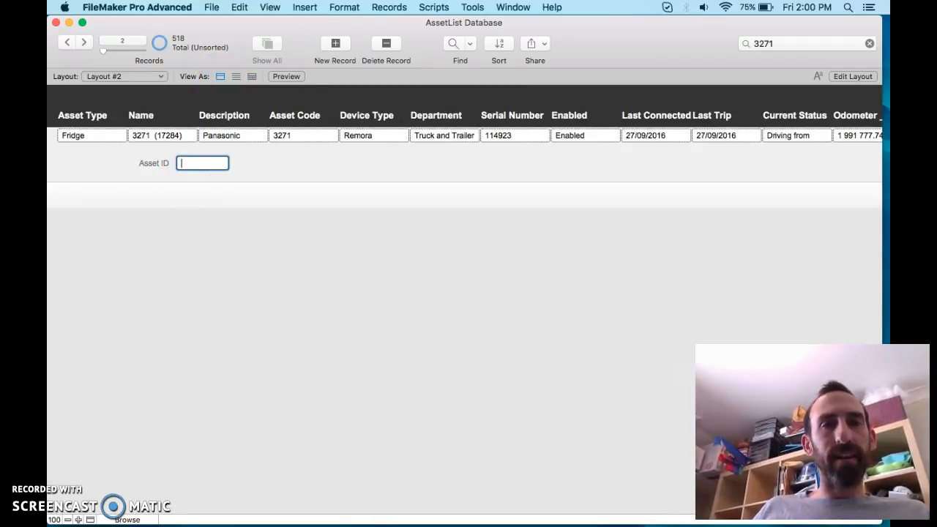
left_click(389, 7)
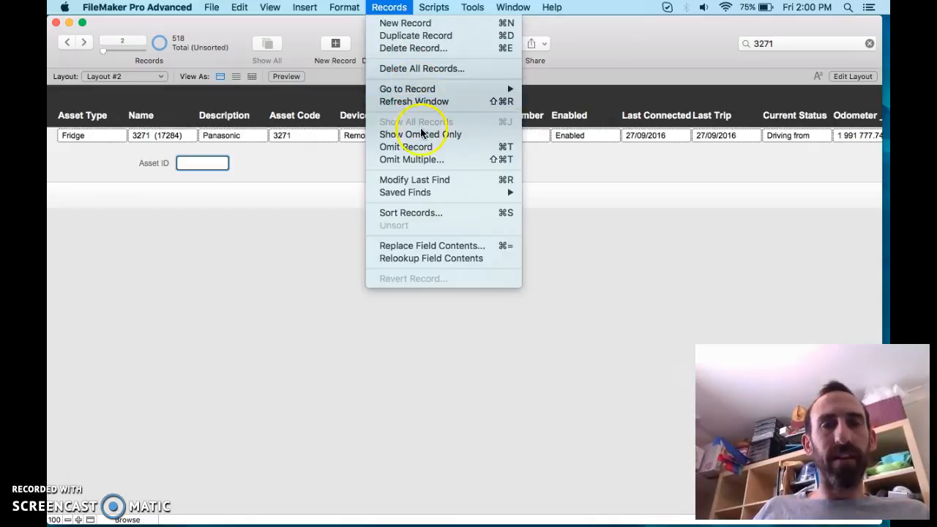
left_click(426, 244)
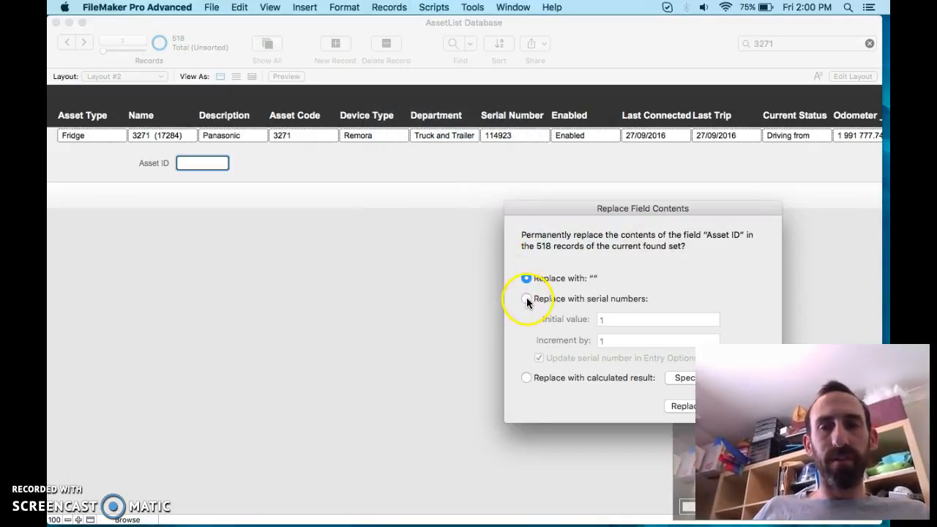
left_click(526, 299)
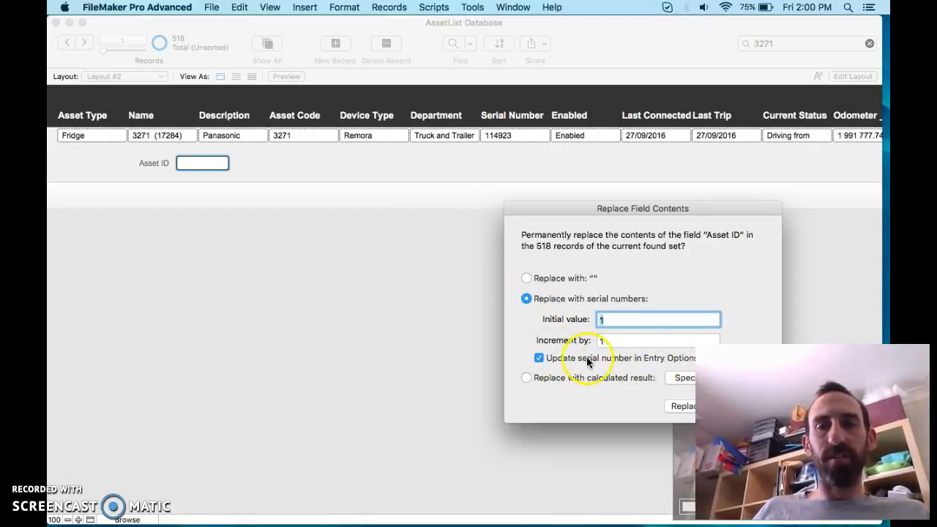
left_click(684, 406)
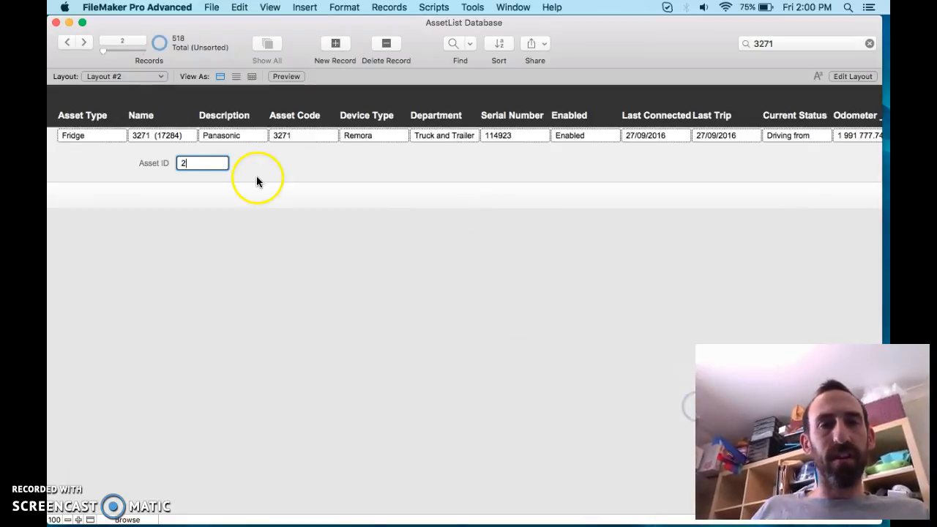
- Step through several records to check their Asset IDs and create a new blank asset record
left_click(84, 43)
left_click(84, 43)
left_click(84, 43)
left_click(84, 43)
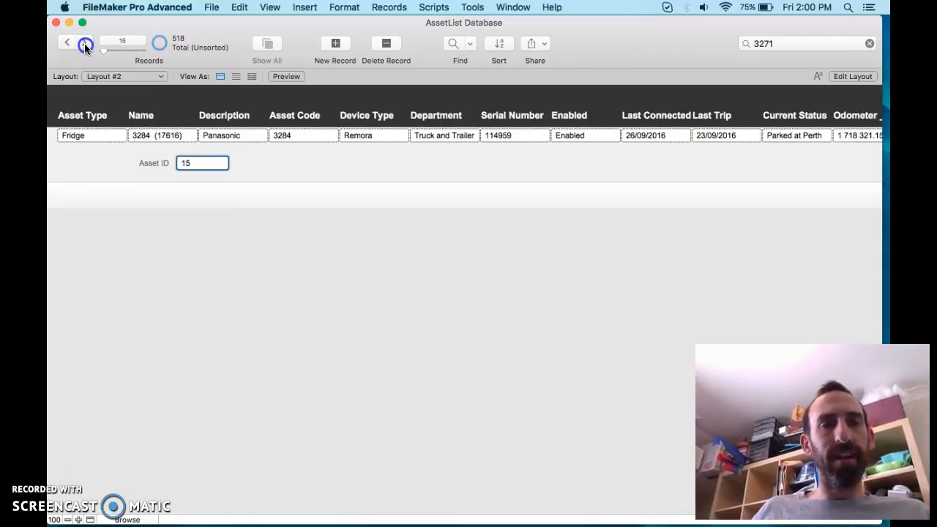
left_click(329, 45)
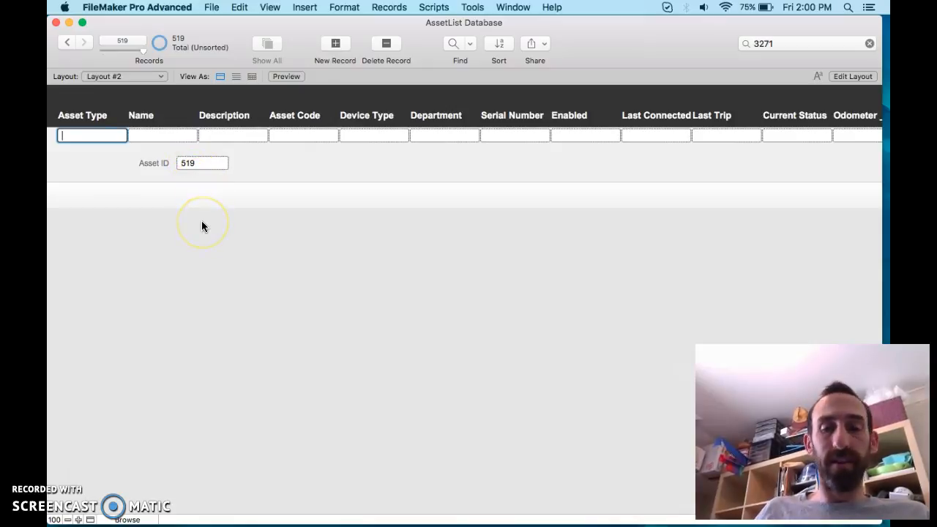
- Delete the blank asset record and confirm its permanent removal
left_click(387, 44)
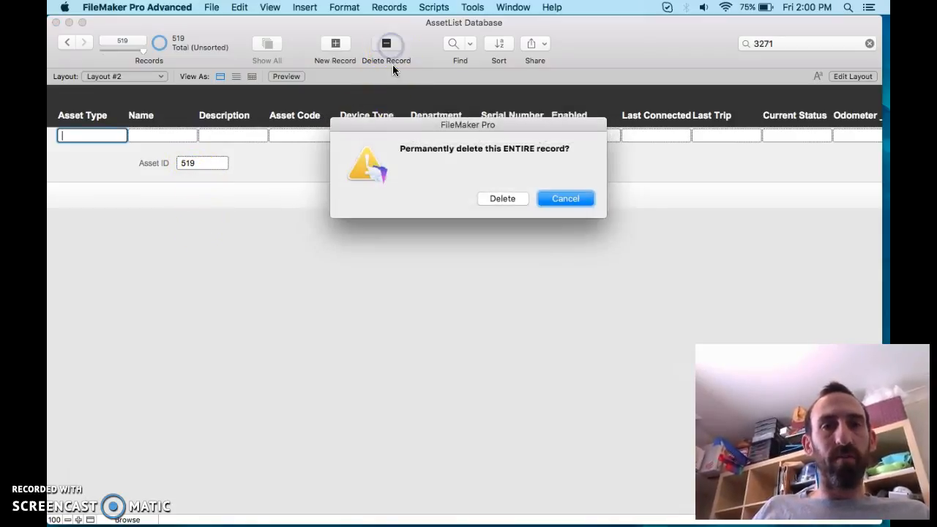
left_click(491, 197)
- In Layout mode, enlarge the body of Layout #2 to a layout height of about 18.2 cm and delete all its fields and labels
key("super+l")
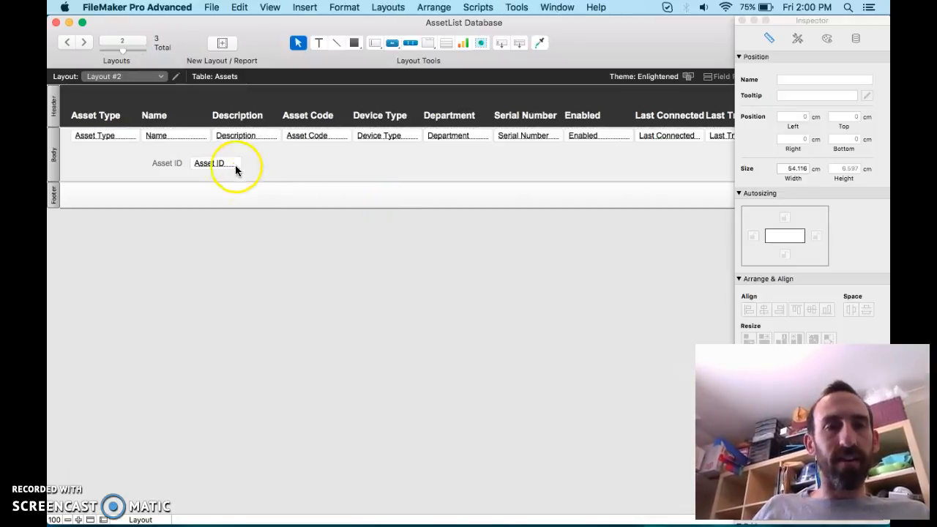
left_click_drag(264, 215, 150, 397)
key("Delete")
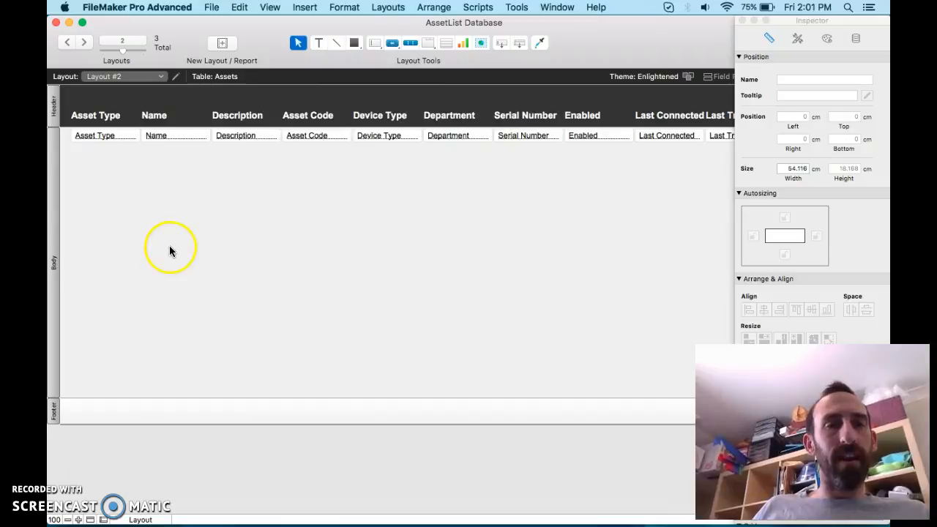
left_click(239, 7)
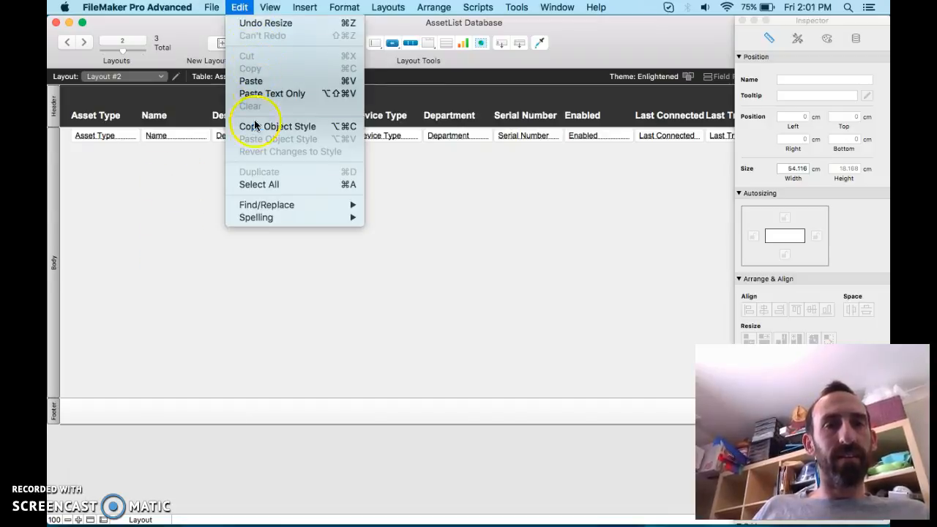
left_click(258, 184)
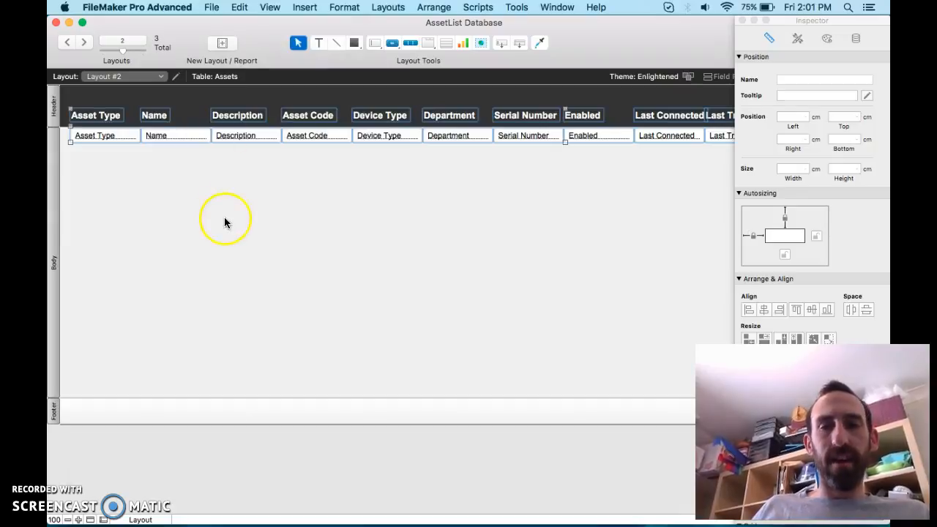
key("Delete")
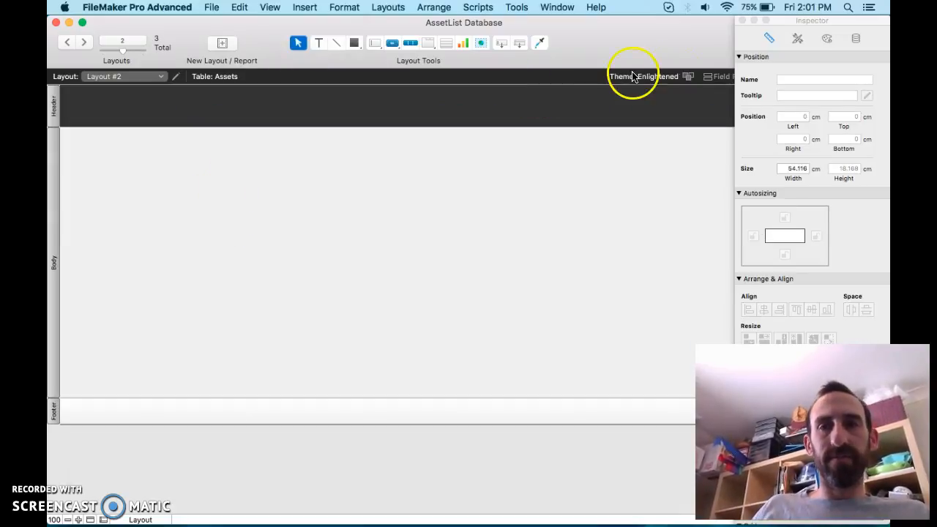
- Add all Assets table fields with labels as a vertical column in the body, then remove the Asset ID field and its label
left_click(721, 78)
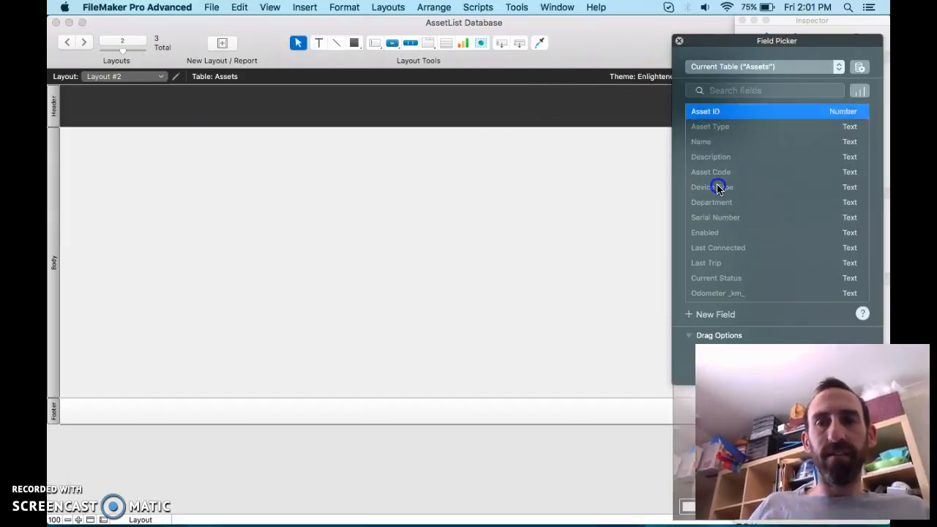
left_click(718, 187)
key("super+a")
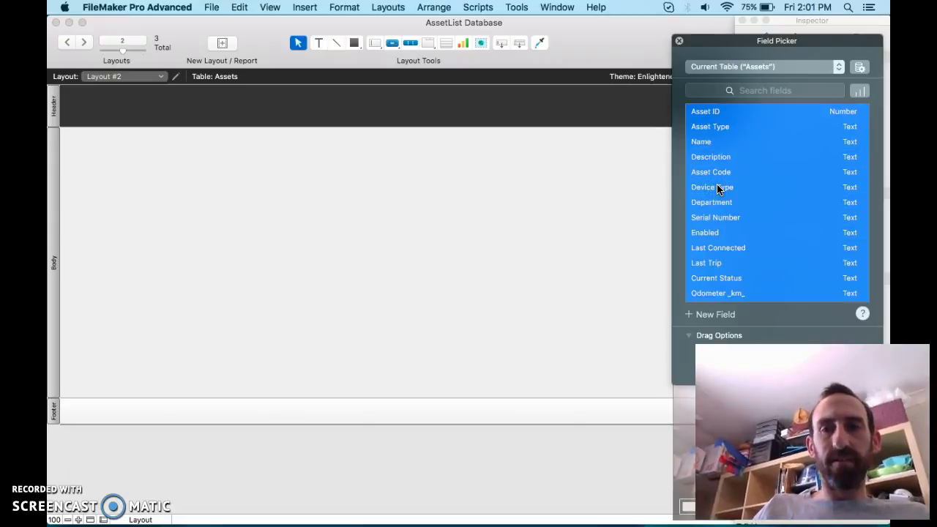
left_click_drag(717, 188, 112, 257)
left_click_drag(207, 152, 81, 141)
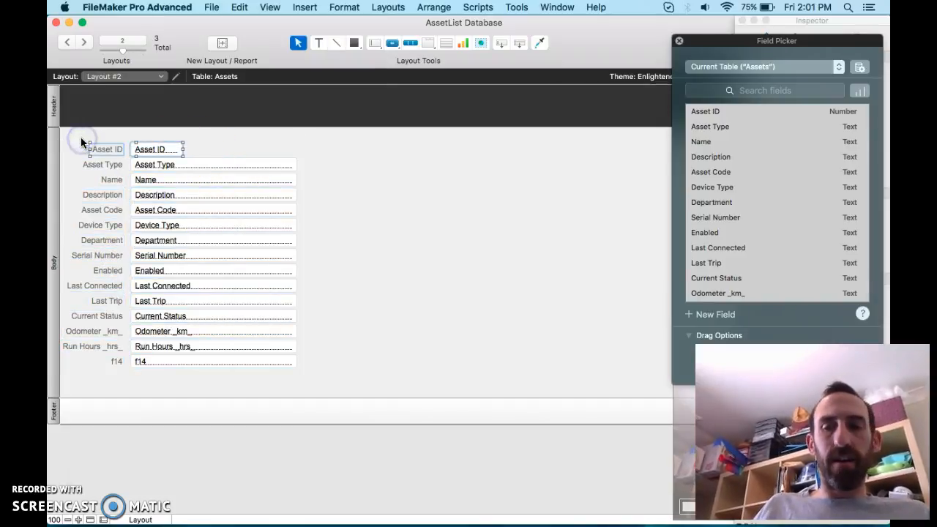
key("BackSpace")
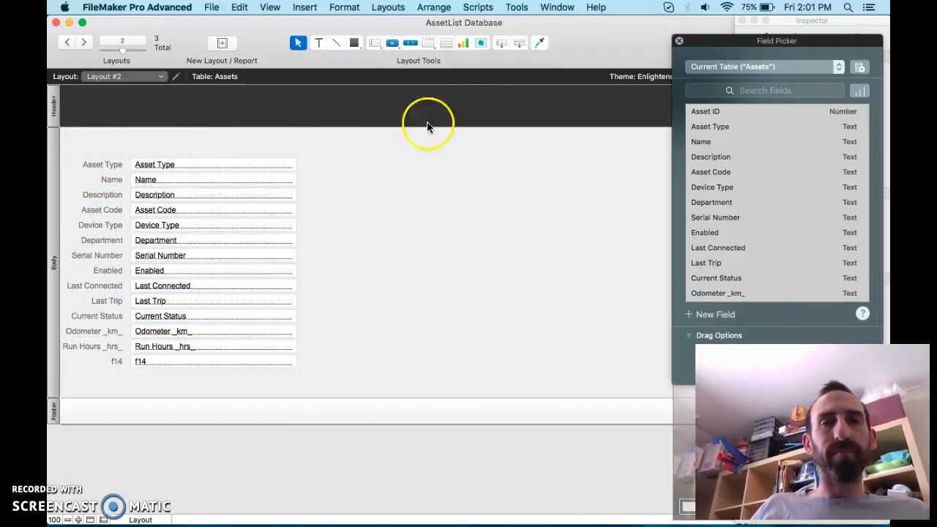
- Draw a portal about 12.3 cm wide beside the field column, showing Files records with vertical scrolling and containing only the File field
left_click(444, 45)
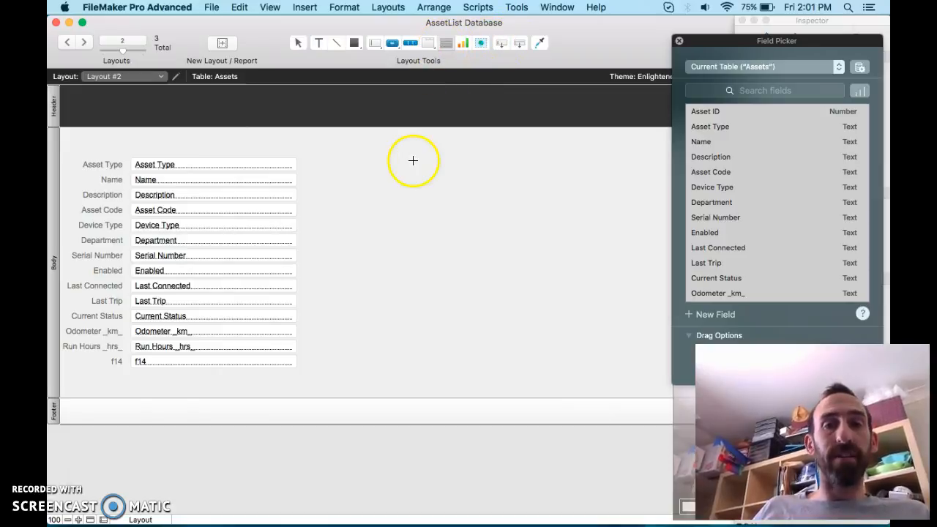
left_click_drag(402, 156, 631, 378)
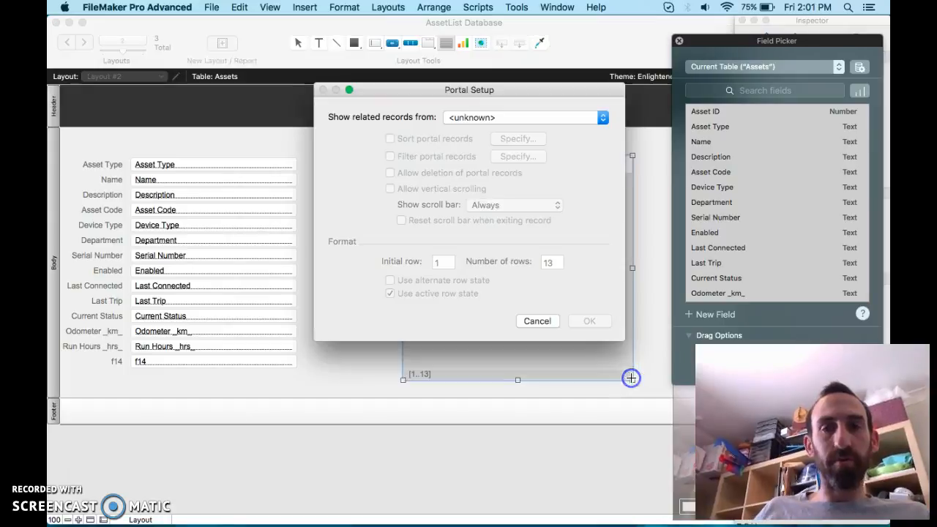
left_click(489, 117)
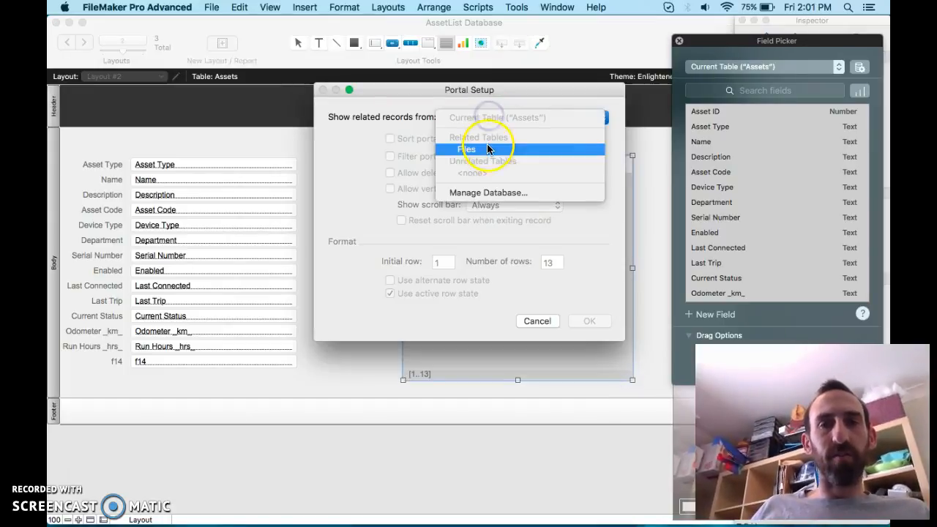
left_click(488, 149)
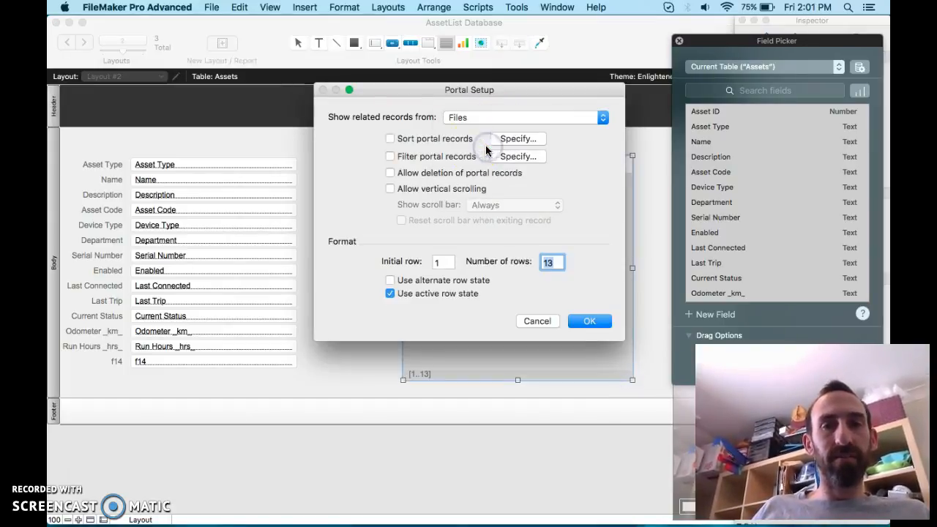
left_click(389, 188)
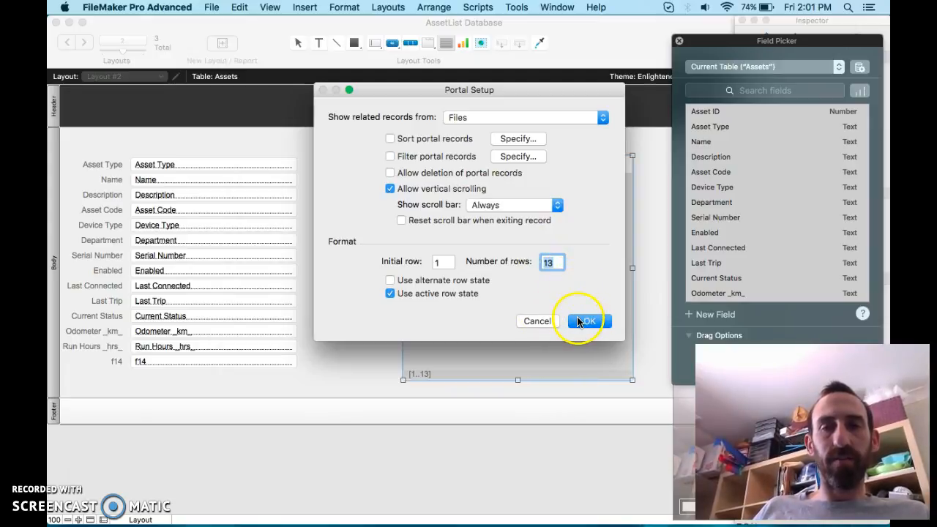
left_click(589, 321)
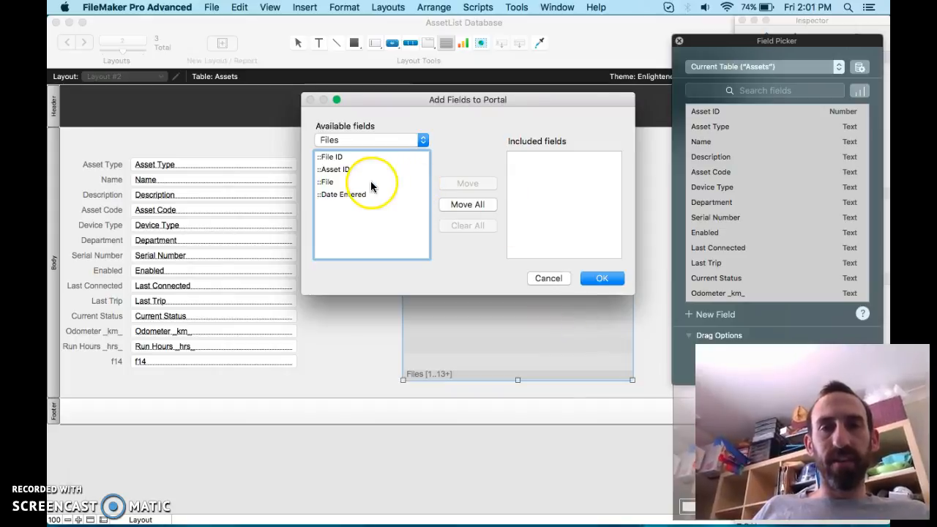
double_click(372, 182)
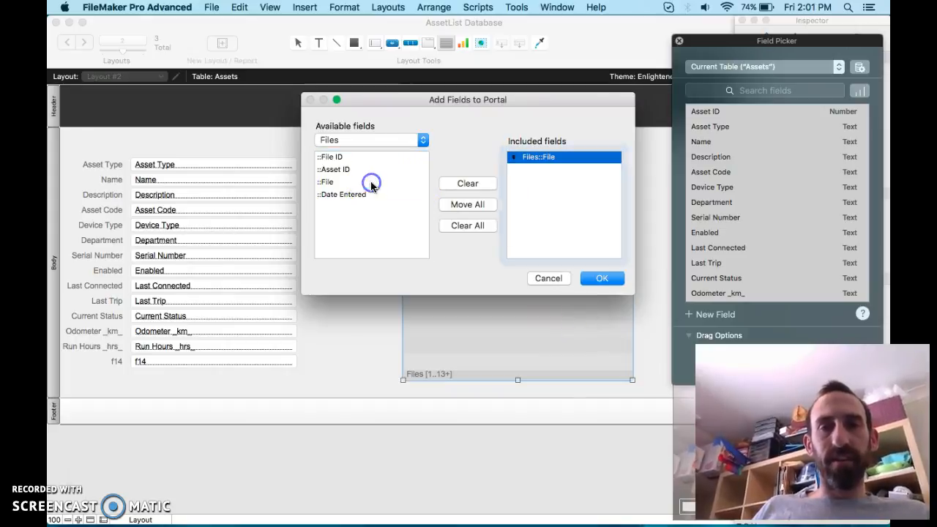
left_click(596, 279)
- Set the Files portal's number of rows to 5
double_click(518, 249)
left_click(553, 266)
type("5")
key("Return")
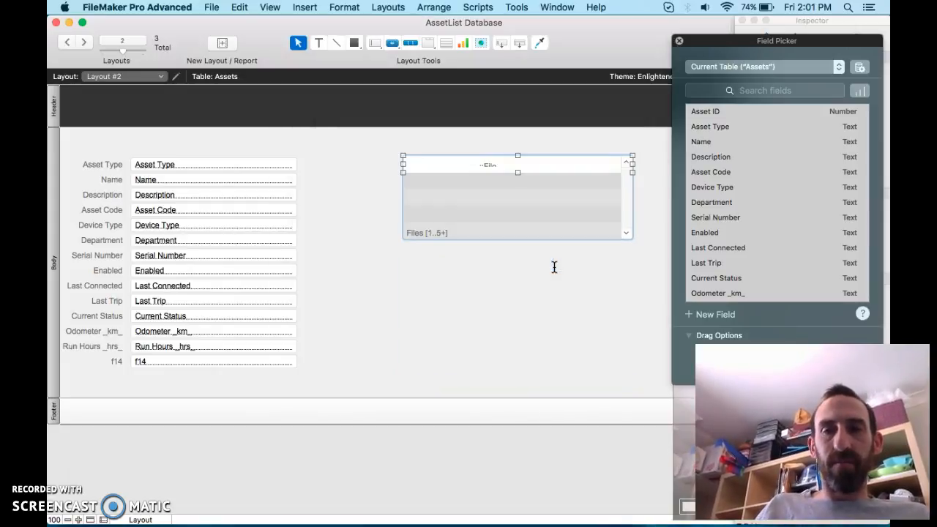
- Increase the portal's row height to a total portal height of about 12.2 cm and stretch the File field to fill the row
left_click_drag(517, 174, 512, 202)
left_click(486, 164)
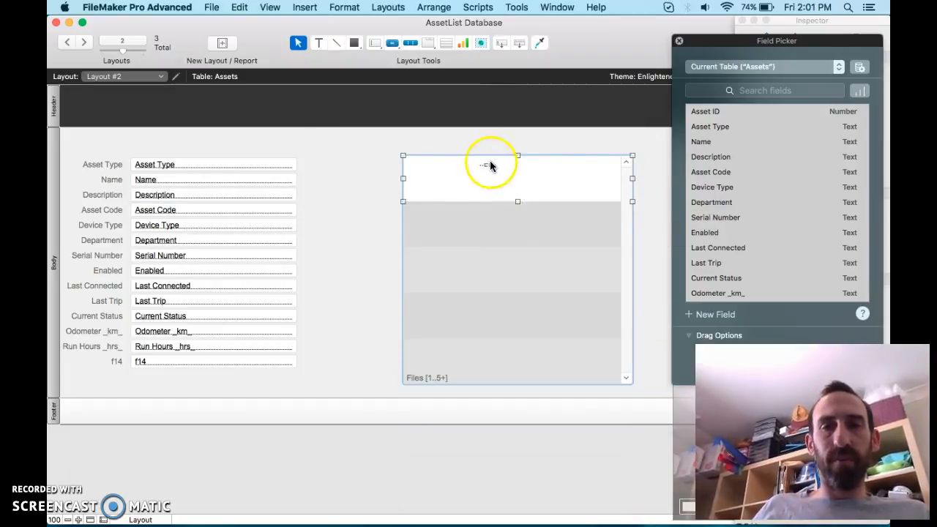
left_click_drag(486, 171, 486, 200)
- Set the outline colour of the Files portal to black in its appearance settings
left_click(524, 262)
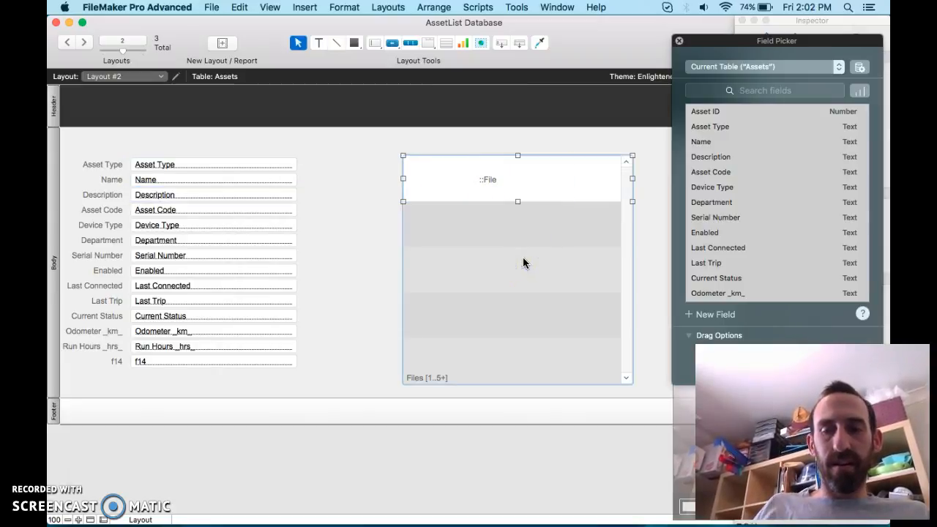
key("super+i")
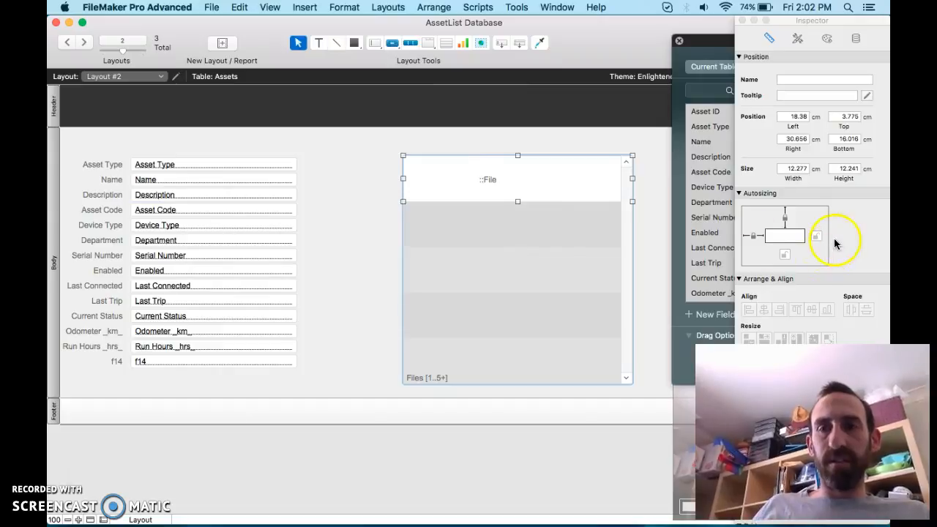
left_click(828, 39)
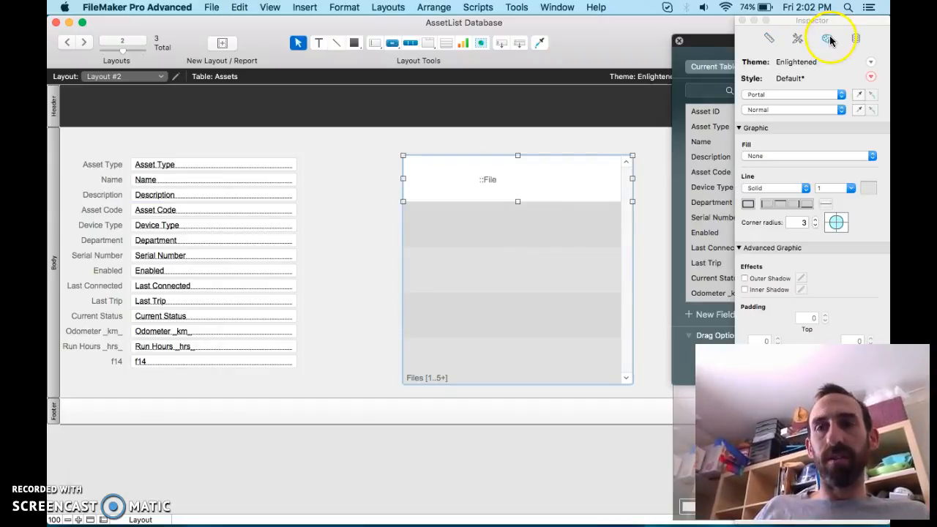
left_click(868, 188)
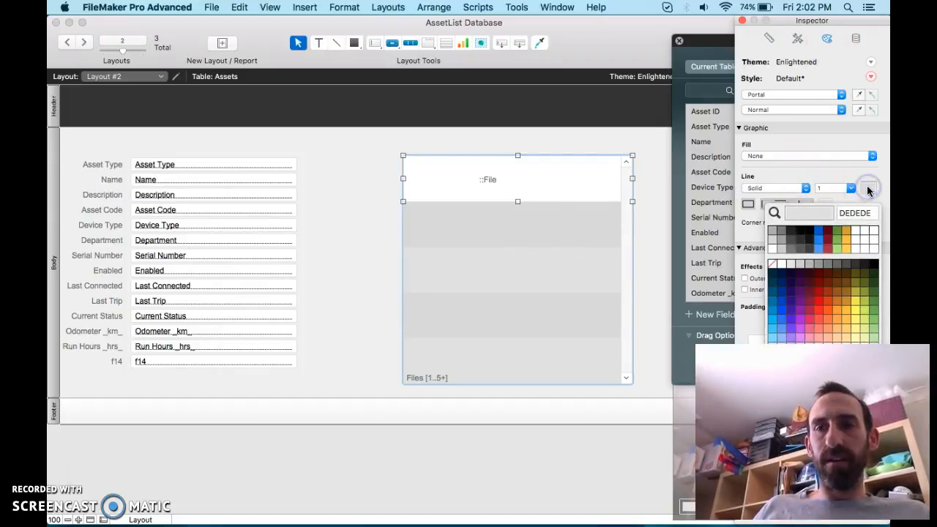
left_click(874, 264)
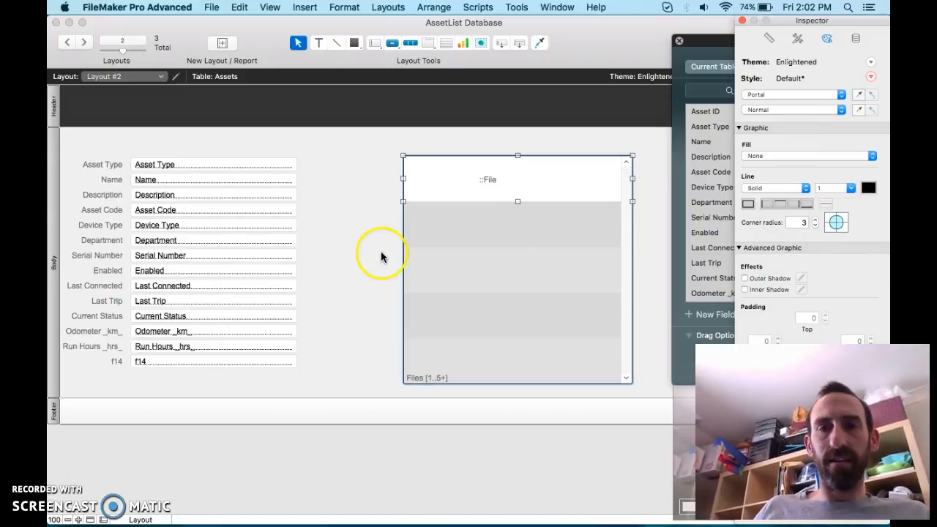
- Try to outline the portal's primary rows with a solid black line 1 pt wide
left_click(822, 204)
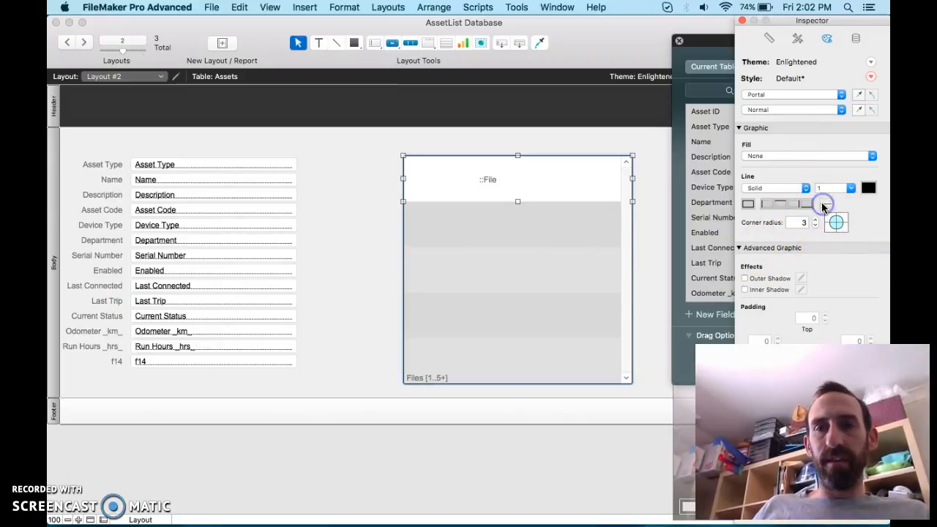
left_click(794, 94)
left_click(783, 103)
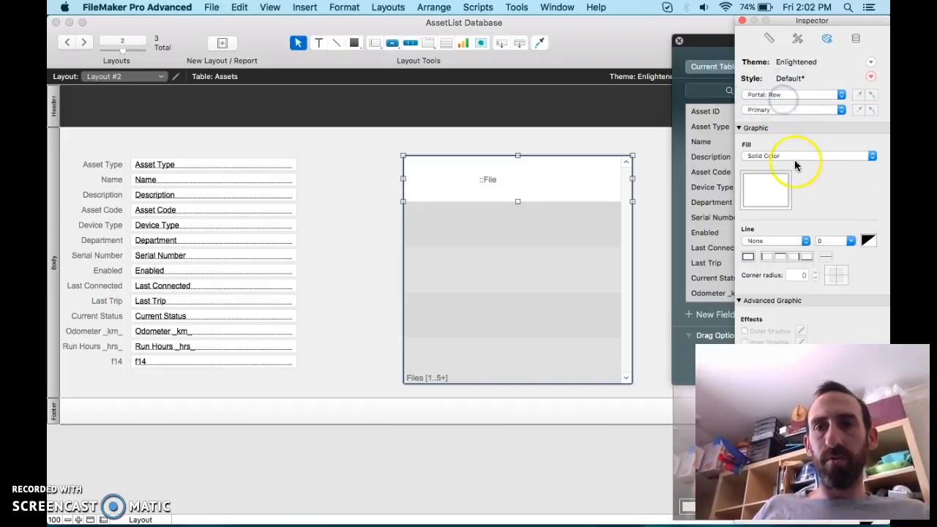
left_click(867, 241)
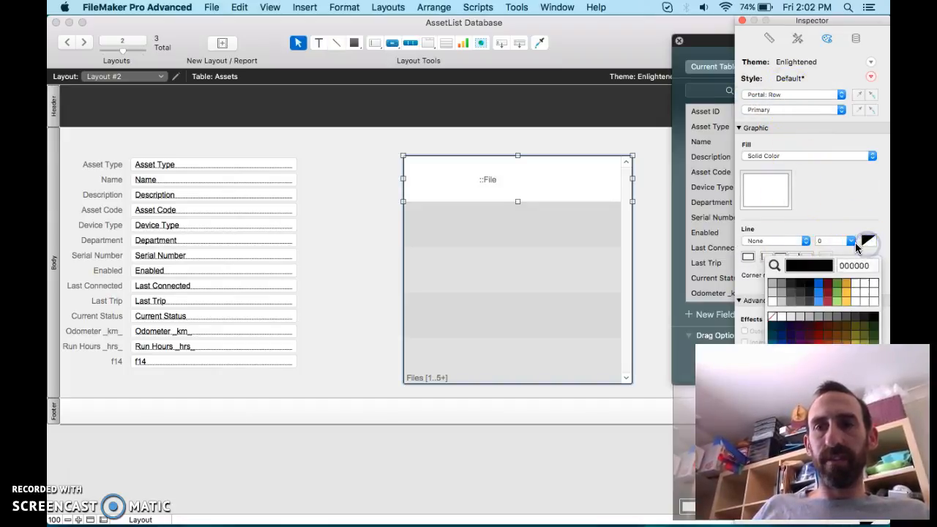
left_click(838, 240)
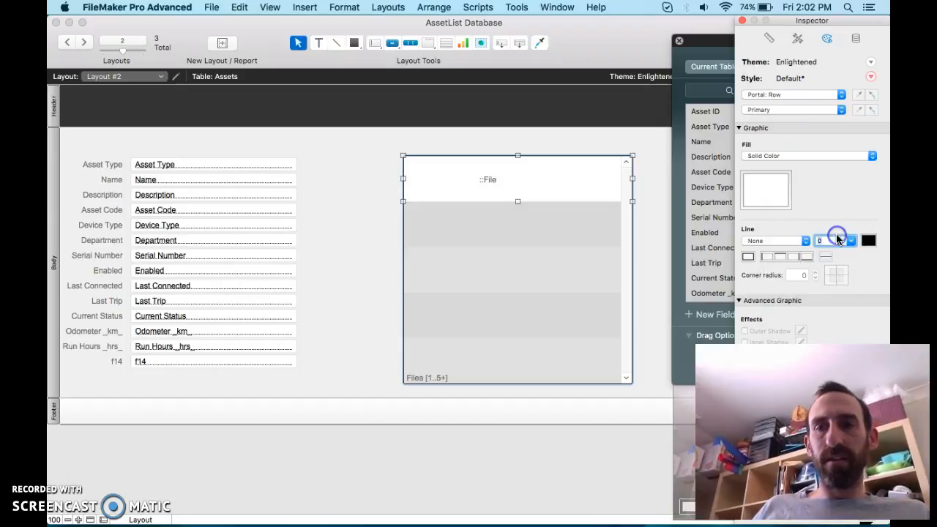
left_click(850, 241)
left_click(827, 264)
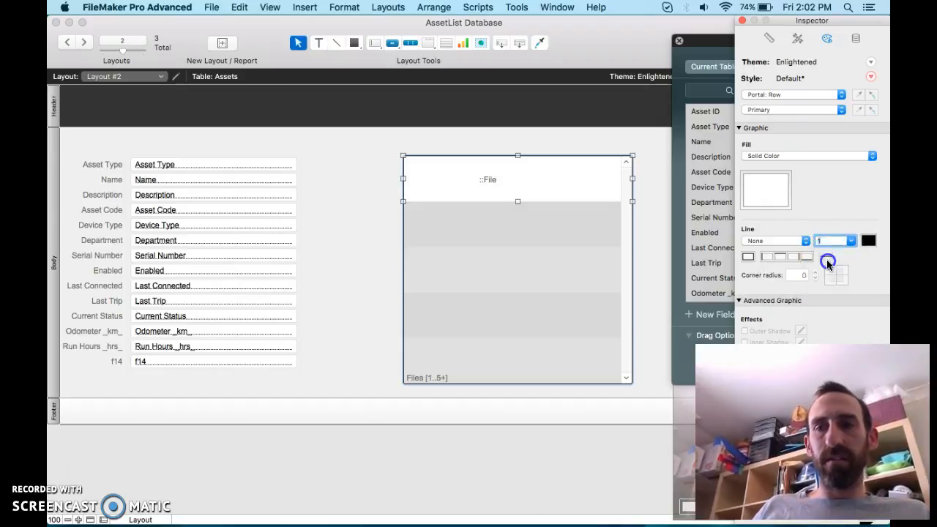
left_click(789, 241)
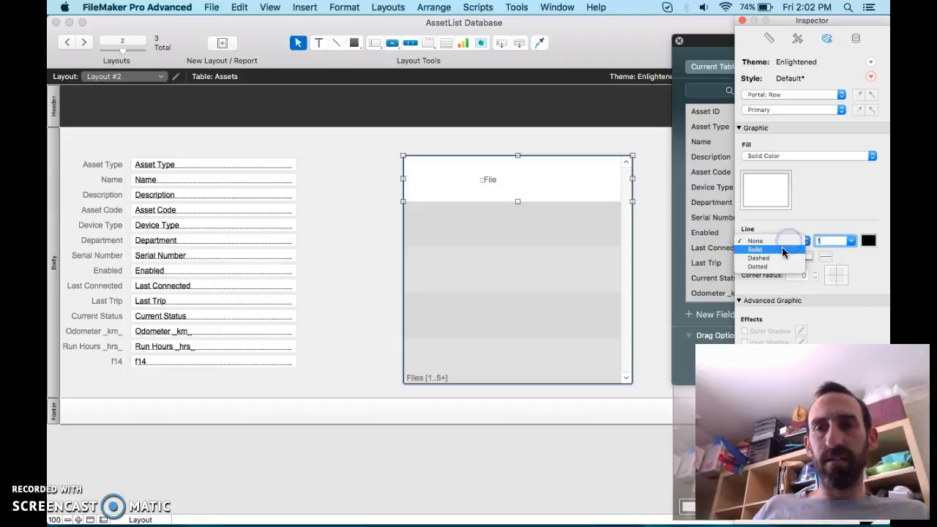
left_click(782, 251)
left_click(376, 238)
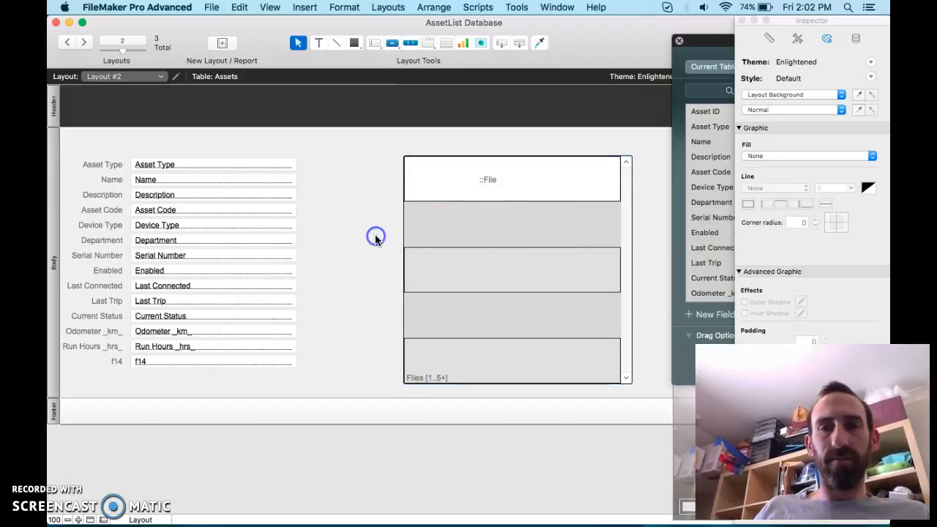
- Check the outlined portal rows in Browse mode, then return to Layout mode and undo the row line
key("super+b")
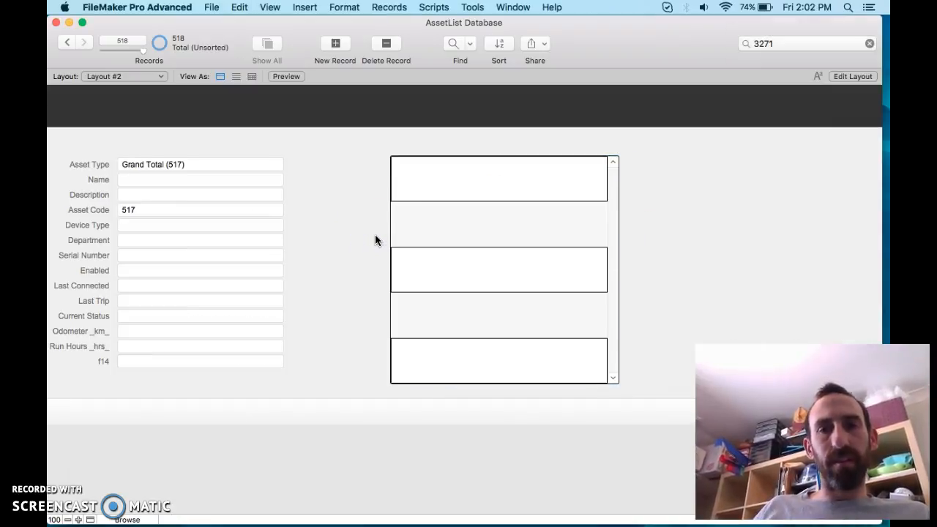
left_click(420, 177)
left_click(359, 210)
key("super+l")
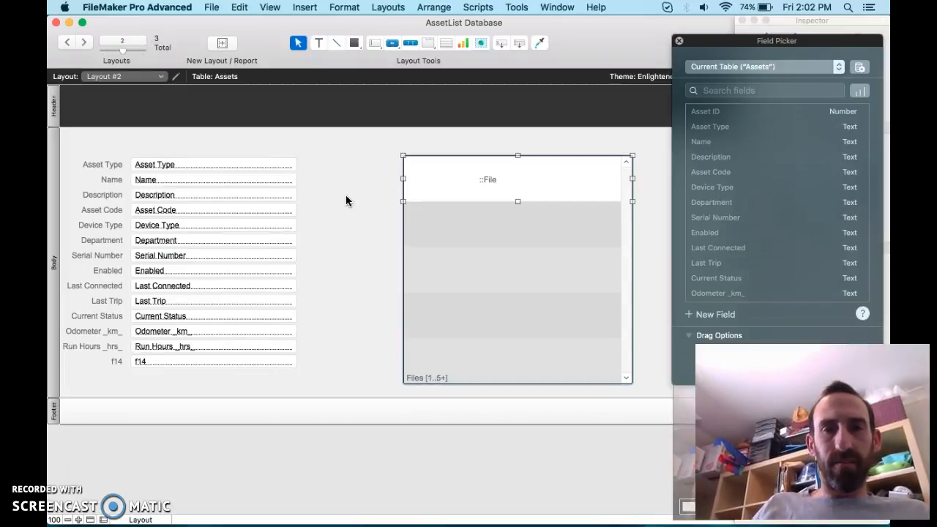
- Examine the Files portal in Browse mode and test which of its rows accepts a new file
key("super+b")
left_click(468, 272)
left_click(492, 196)
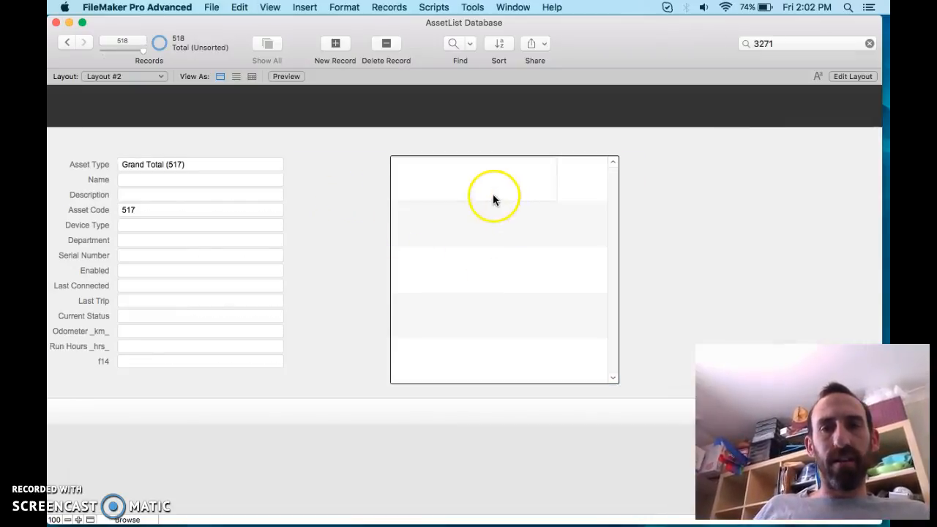
left_click(482, 189)
left_click(430, 185)
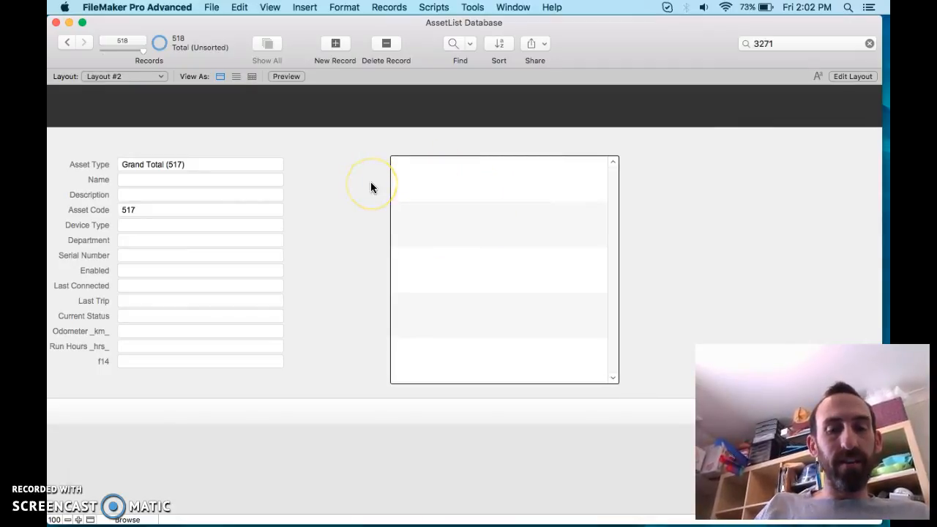
- Allow creation of Files records via the Assets–Files relationship on Asset ID and save the database definition
key("shift+super+d")
double_click(198, 115)
left_click(672, 380)
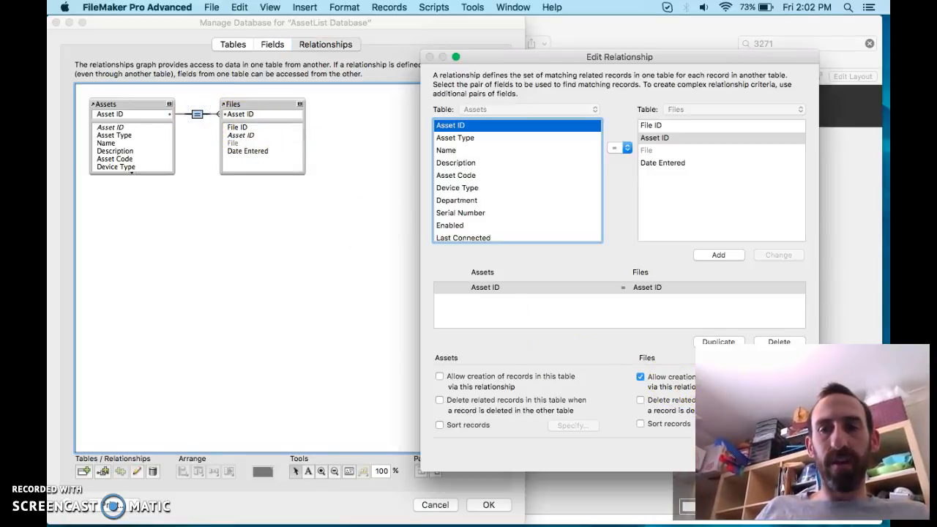
key("Return")
left_click(497, 505)
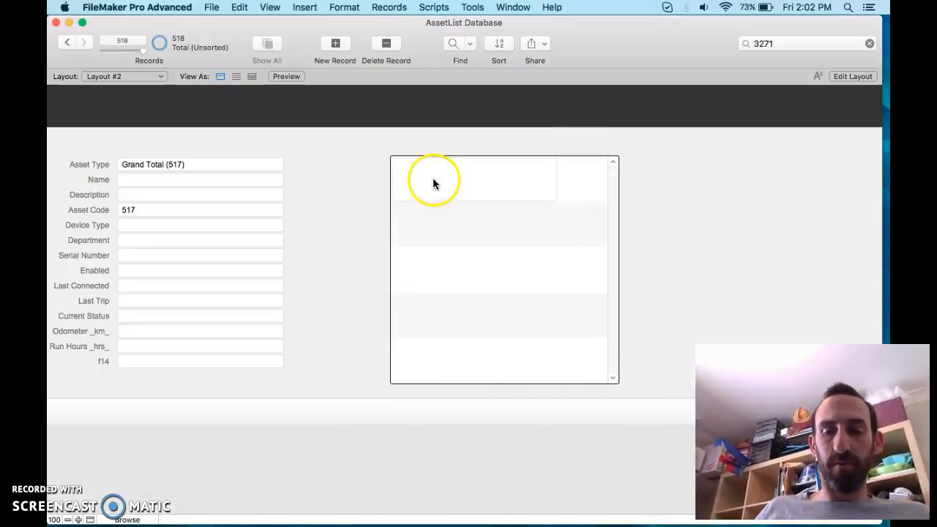
- Insert the file AssetList(27092016).csv into the first portal row of the Grand Total record and commit the record
right_click(432, 183)
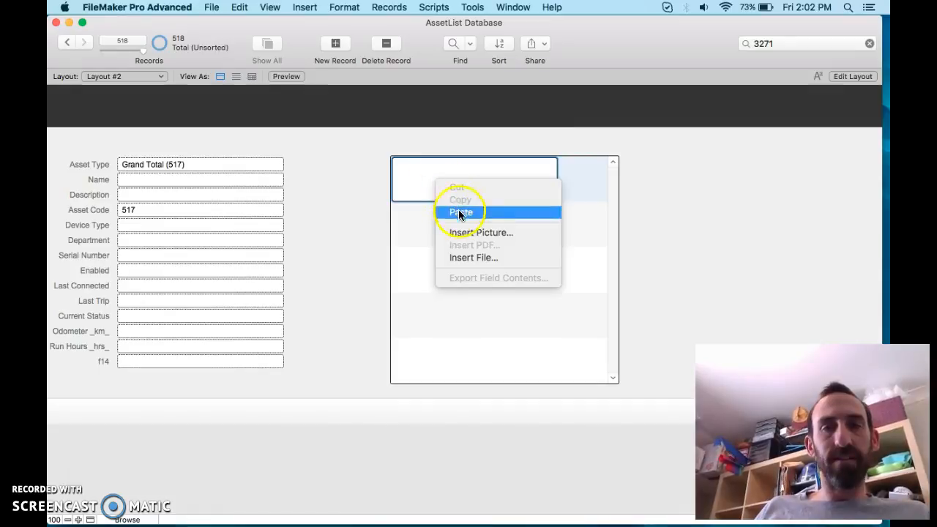
left_click(468, 256)
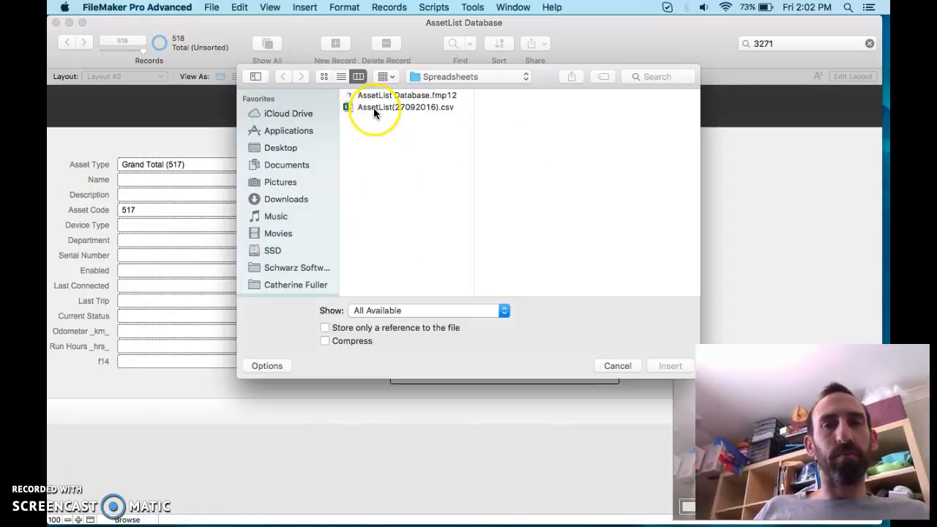
left_click(373, 108)
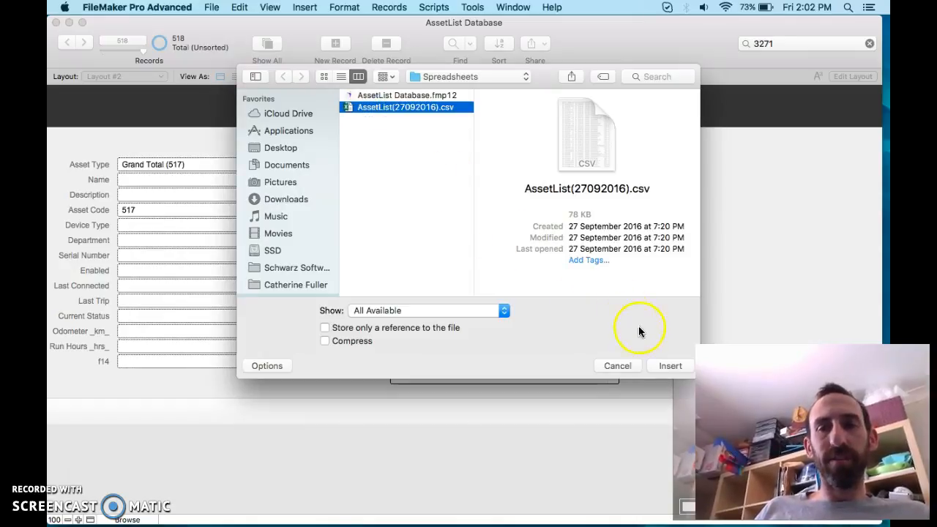
left_click(668, 367)
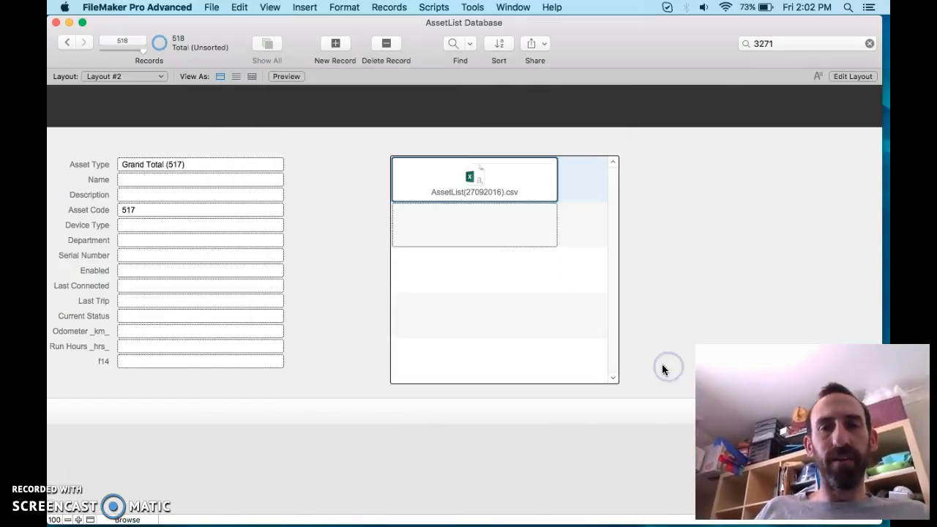
left_click(347, 241)
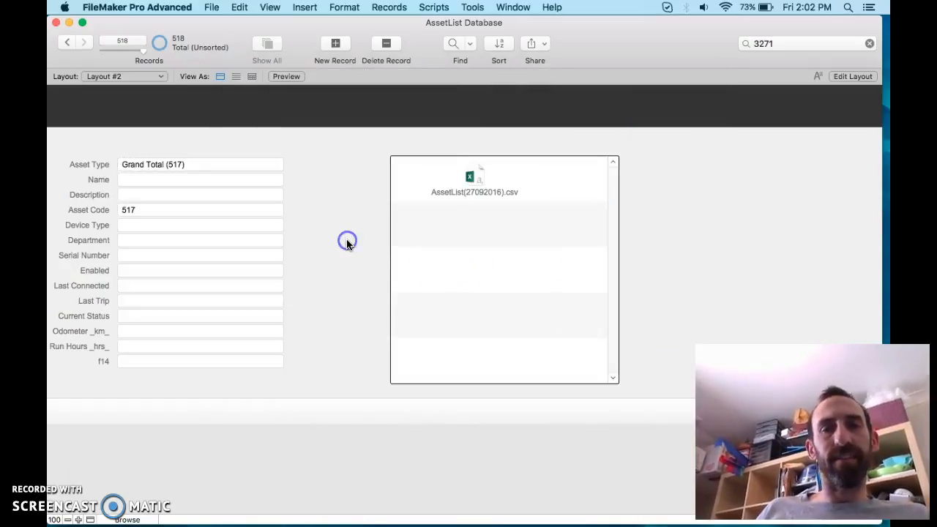
- Check which insert options the portal's second row offers for adding another file, without inserting anything
right_click(397, 224)
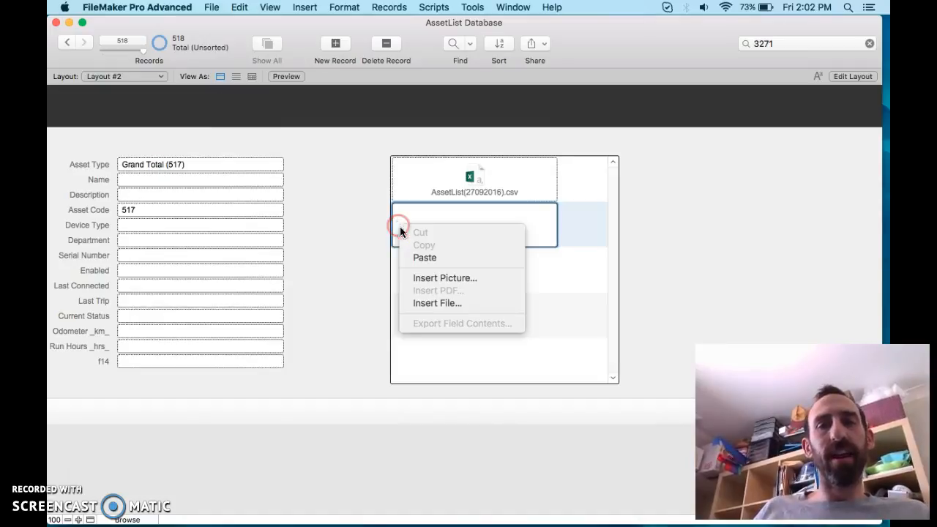
left_click(345, 257)
left_click(357, 262)
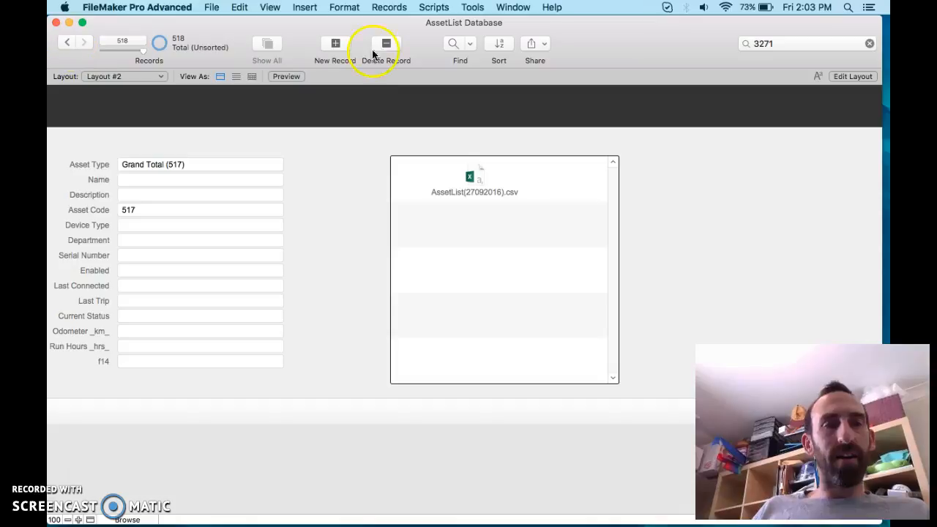
- Search the asset records for 3271
left_click(808, 47)
type("3")
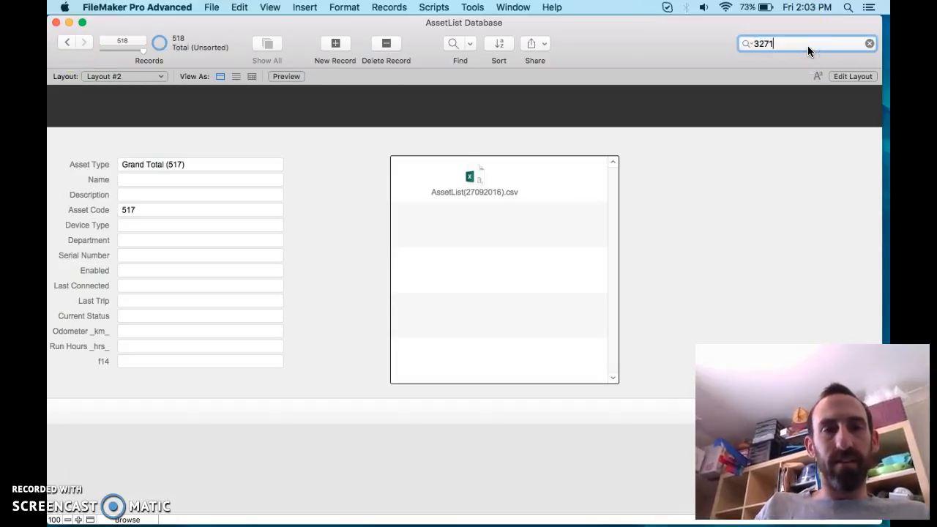
type("271")
key("Return")
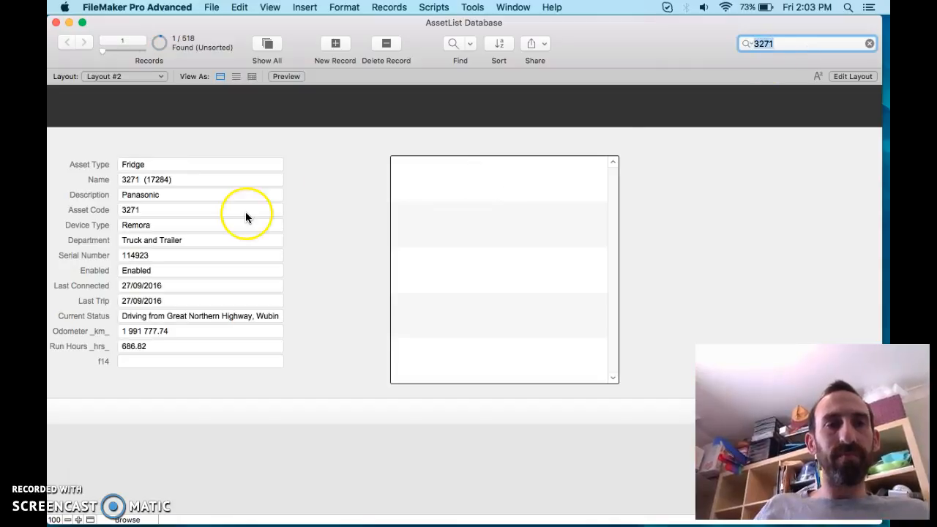
- Insert the file AssetList(27092016).csv into the first portal row of asset 3271 and commit the record
right_click(422, 175)
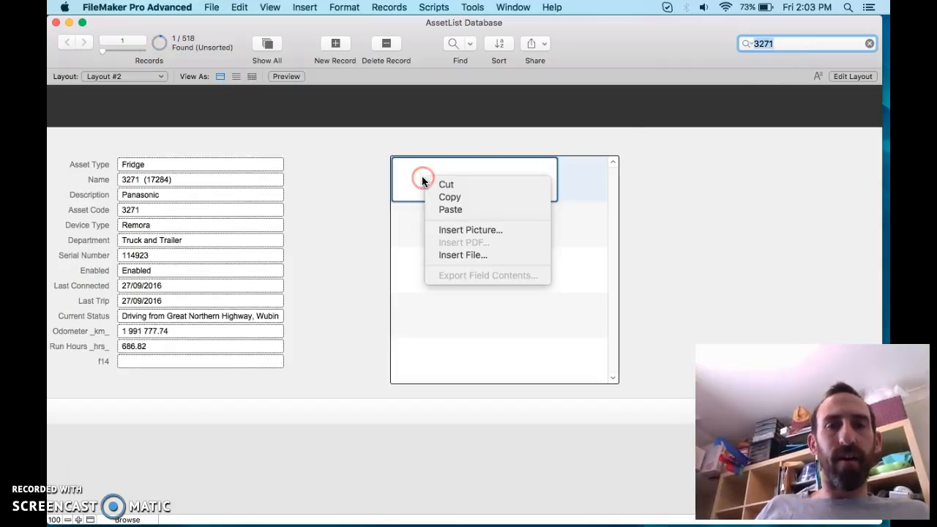
left_click(455, 253)
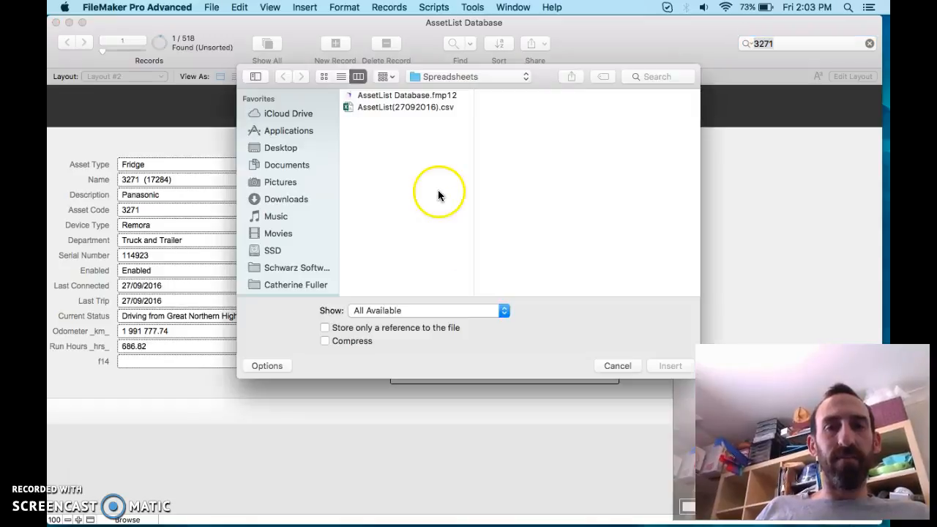
left_click(395, 107)
double_click(396, 107)
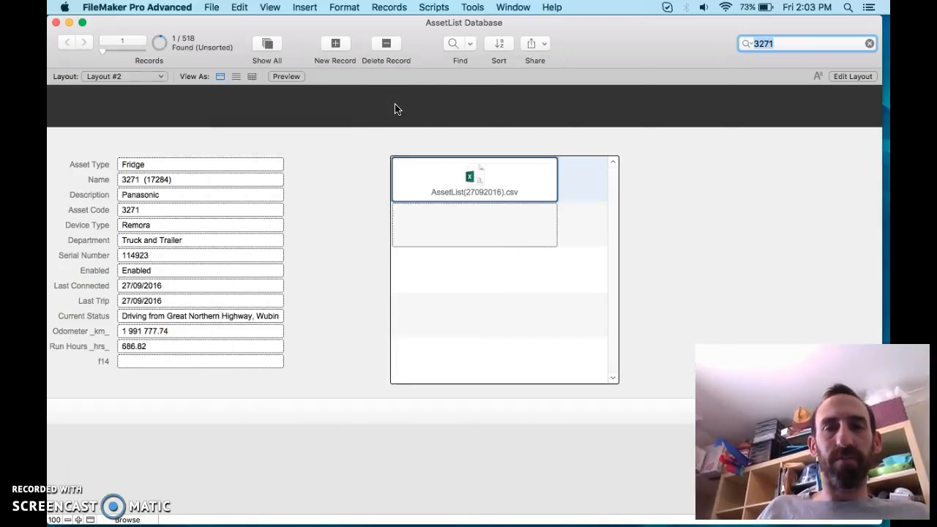
left_click(325, 194)
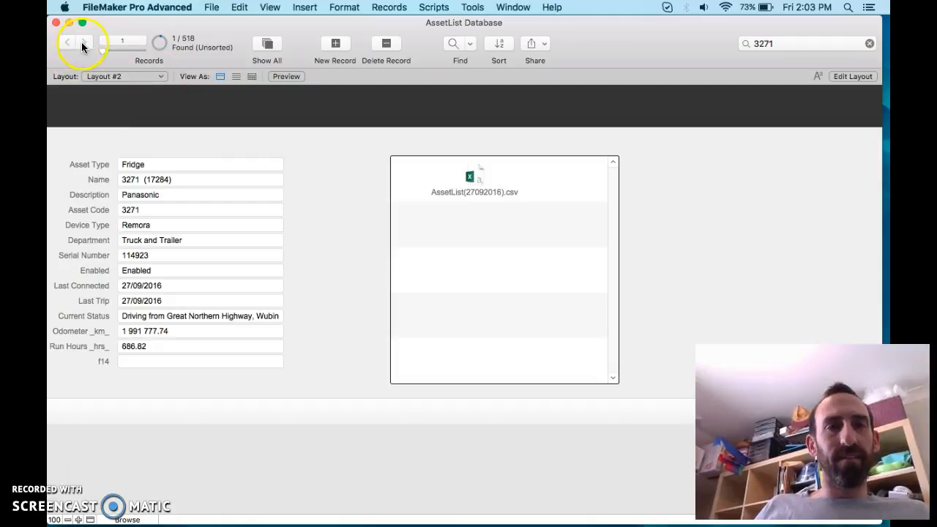
- Show all records and compare the Files portal contents of assets 3271 and 3272
left_click(265, 46)
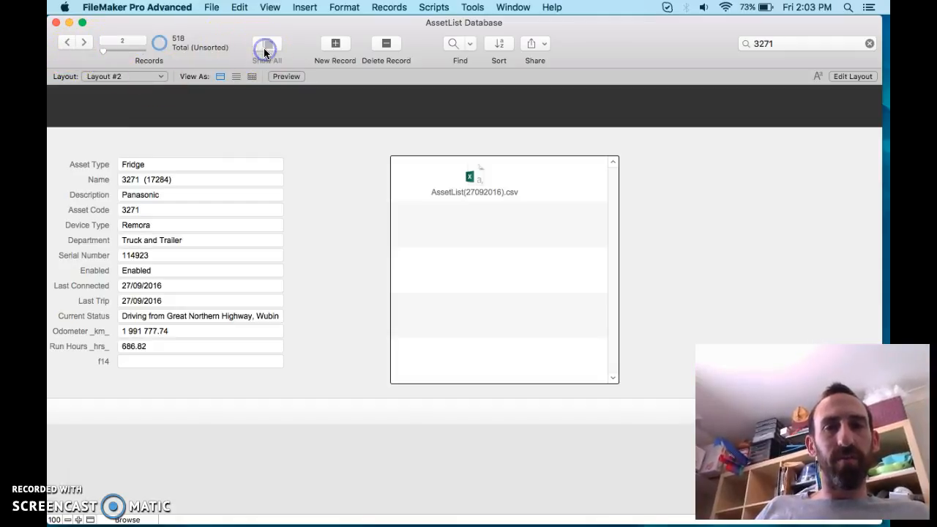
left_click(84, 43)
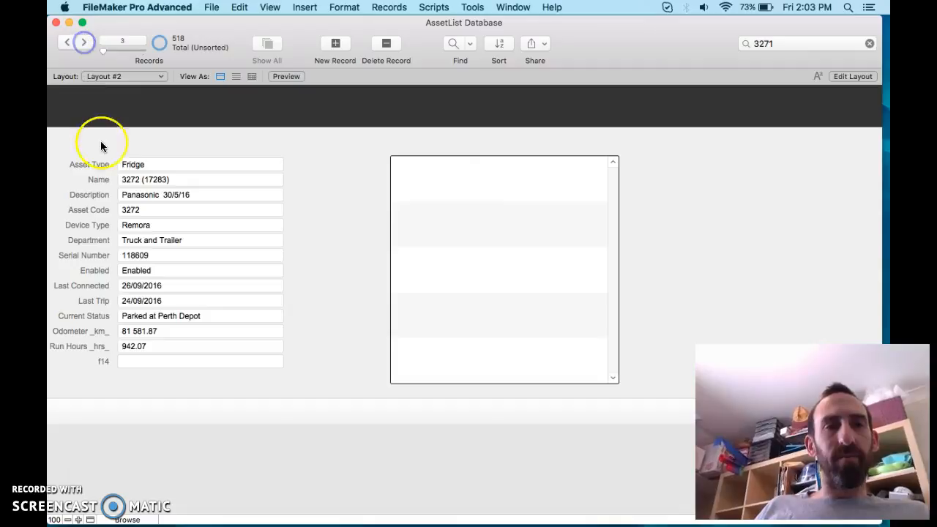
left_click(67, 43)
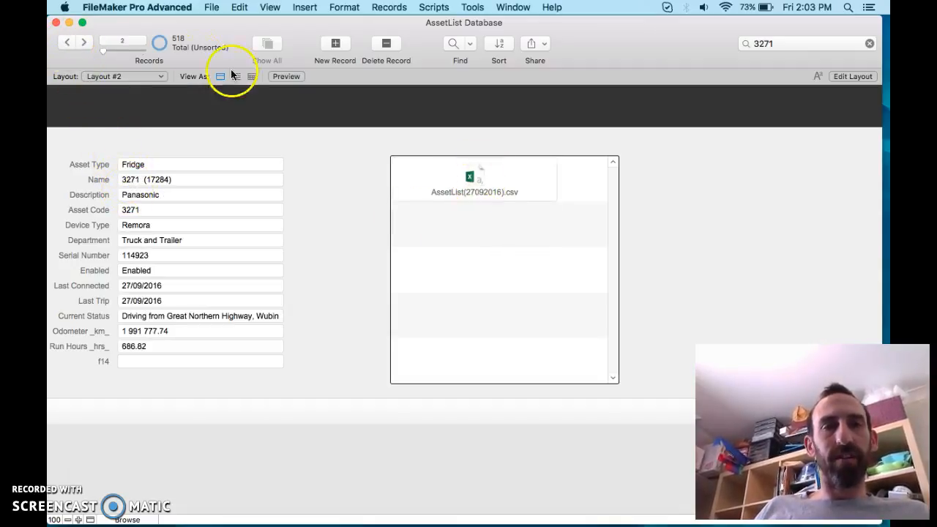
left_click(85, 42)
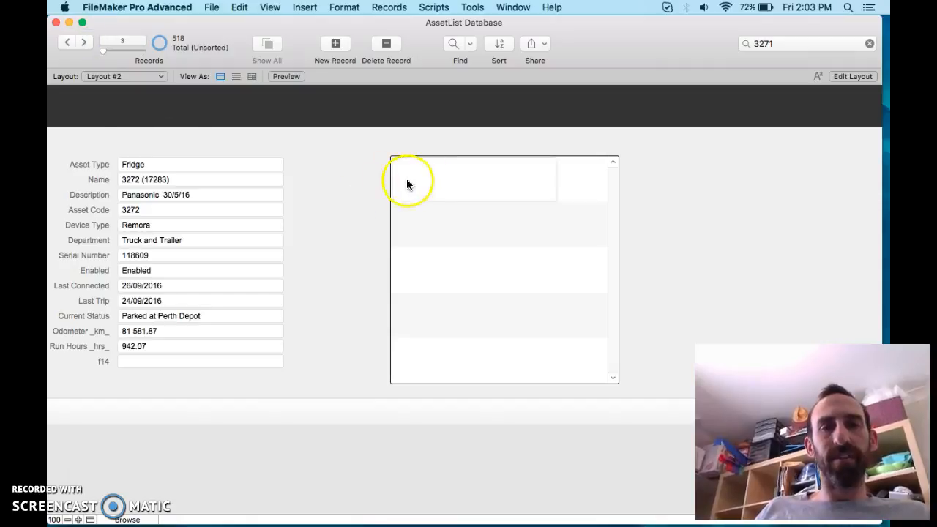
left_click(66, 44)
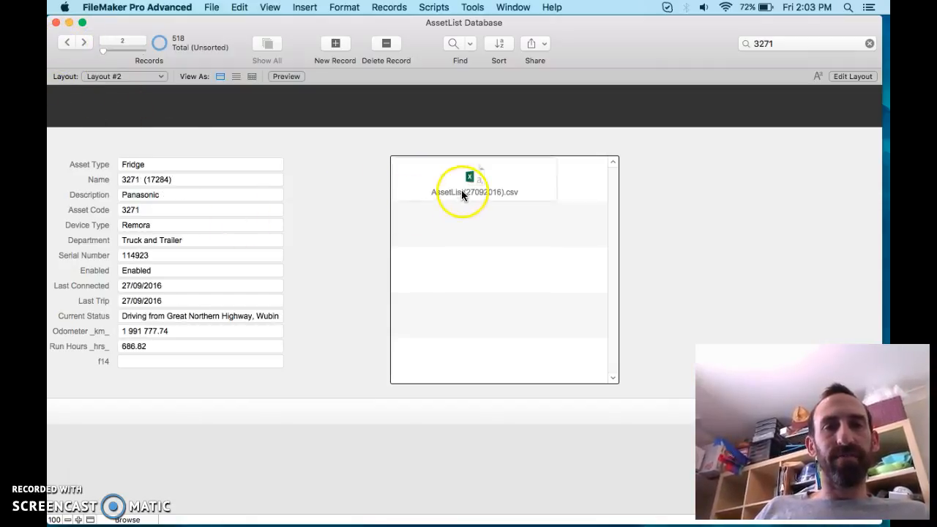